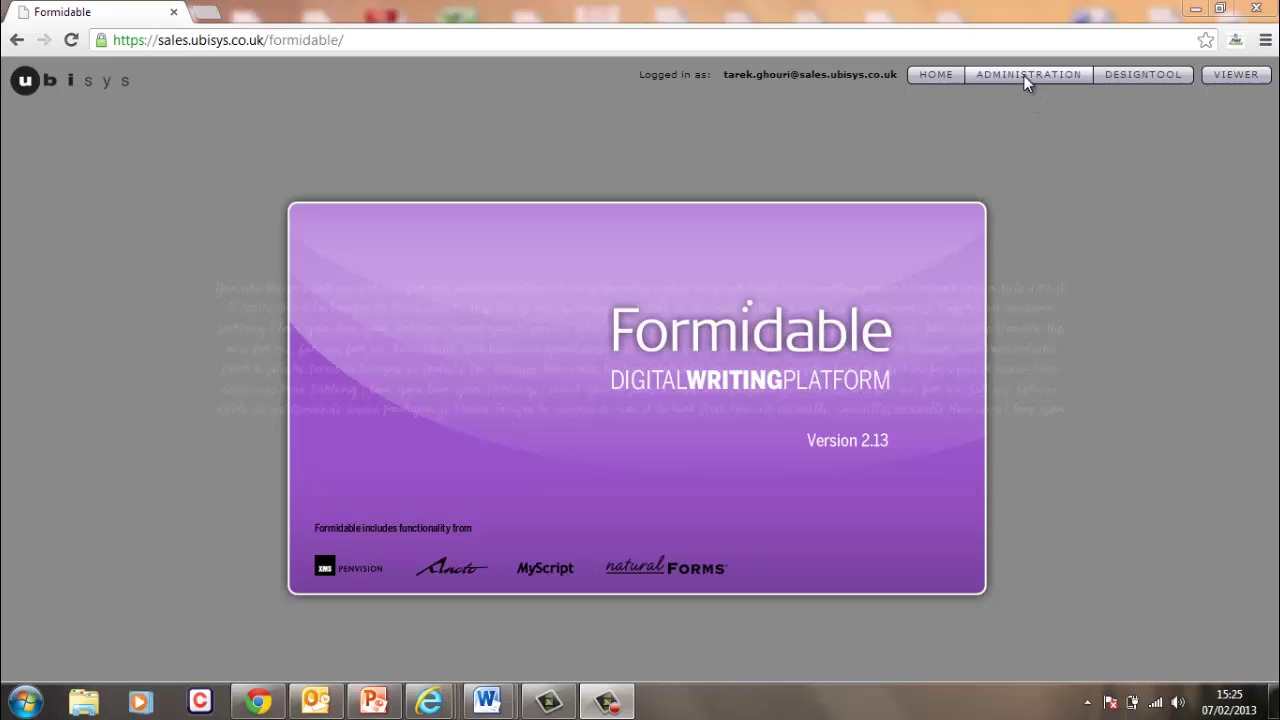
Open the administration area and switch the browser to full screen.
left_click(1025, 82)
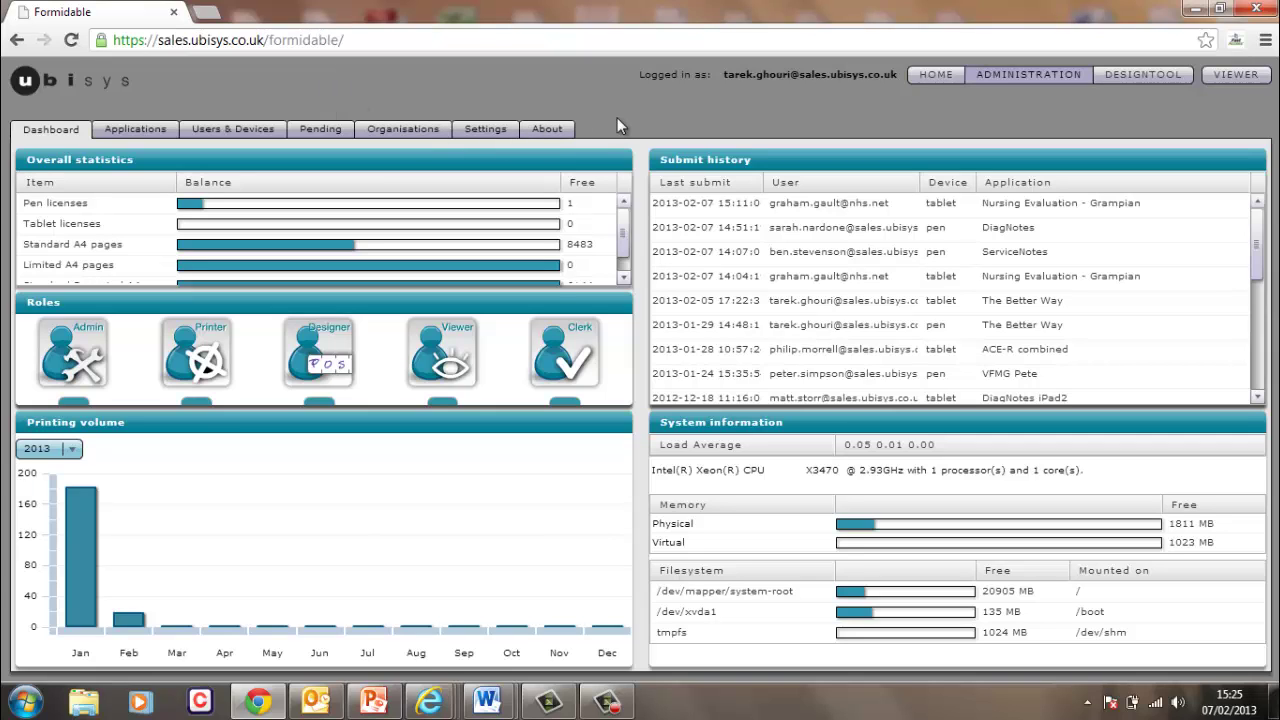
left_click(1265, 40)
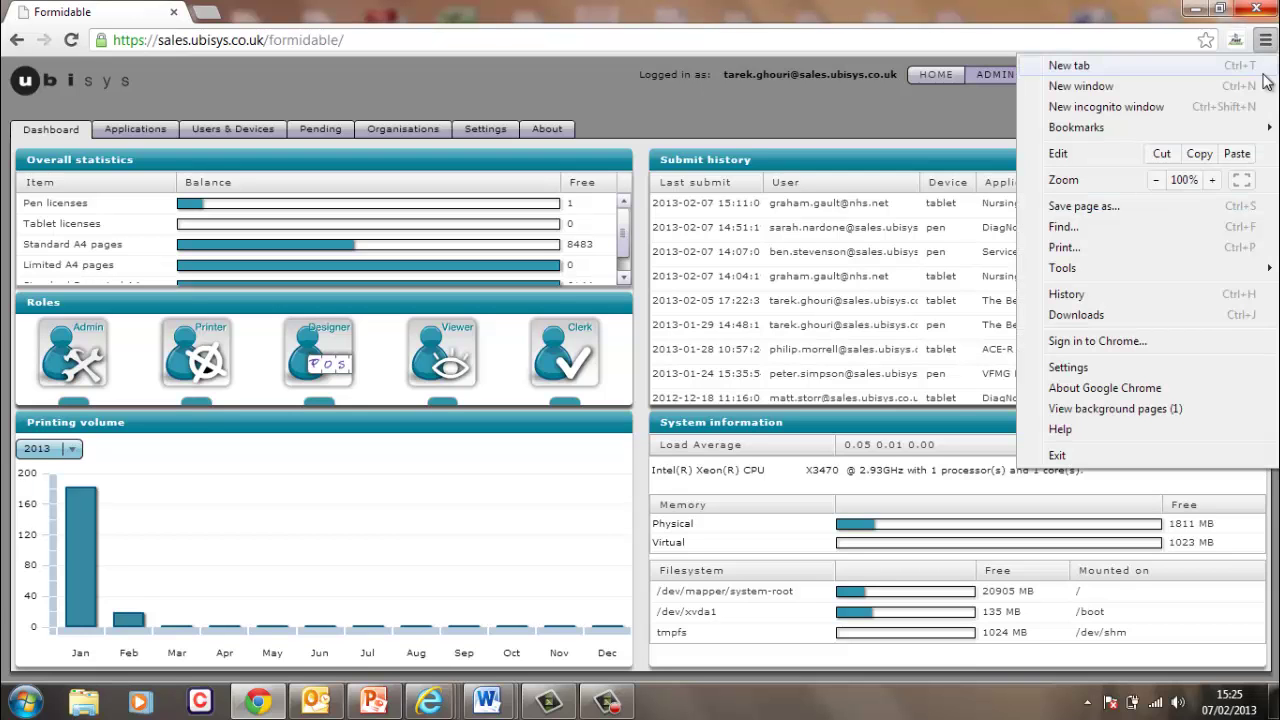
left_click(1243, 180)
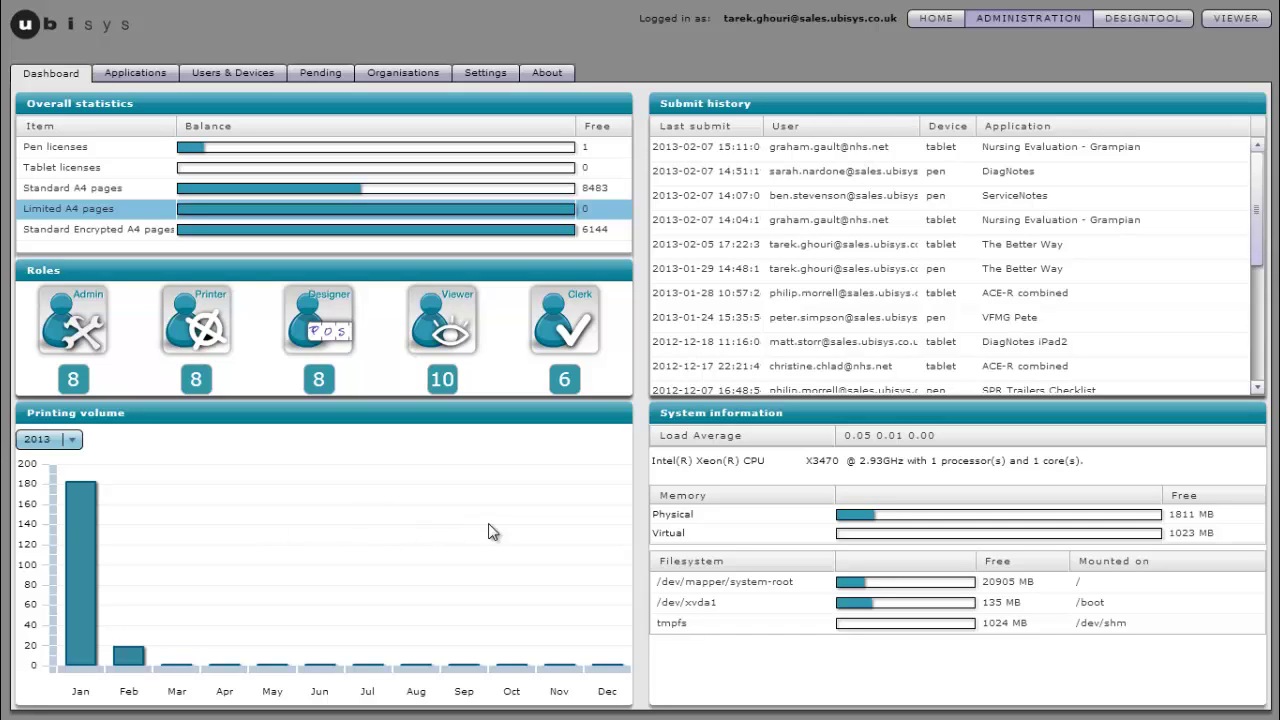
Show the 2012 printing volume and drill down to October's daily figures, closing the Windows colour scheme prompt.
left_click(42, 440)
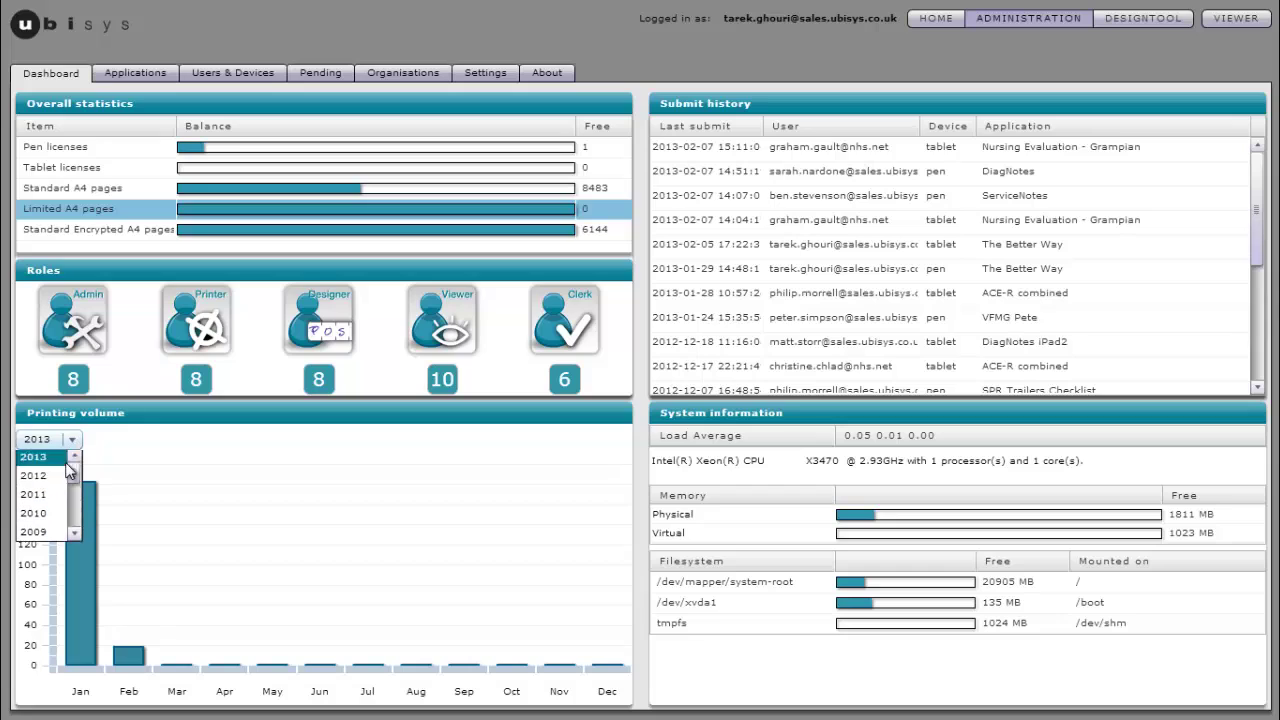
left_click(38, 481)
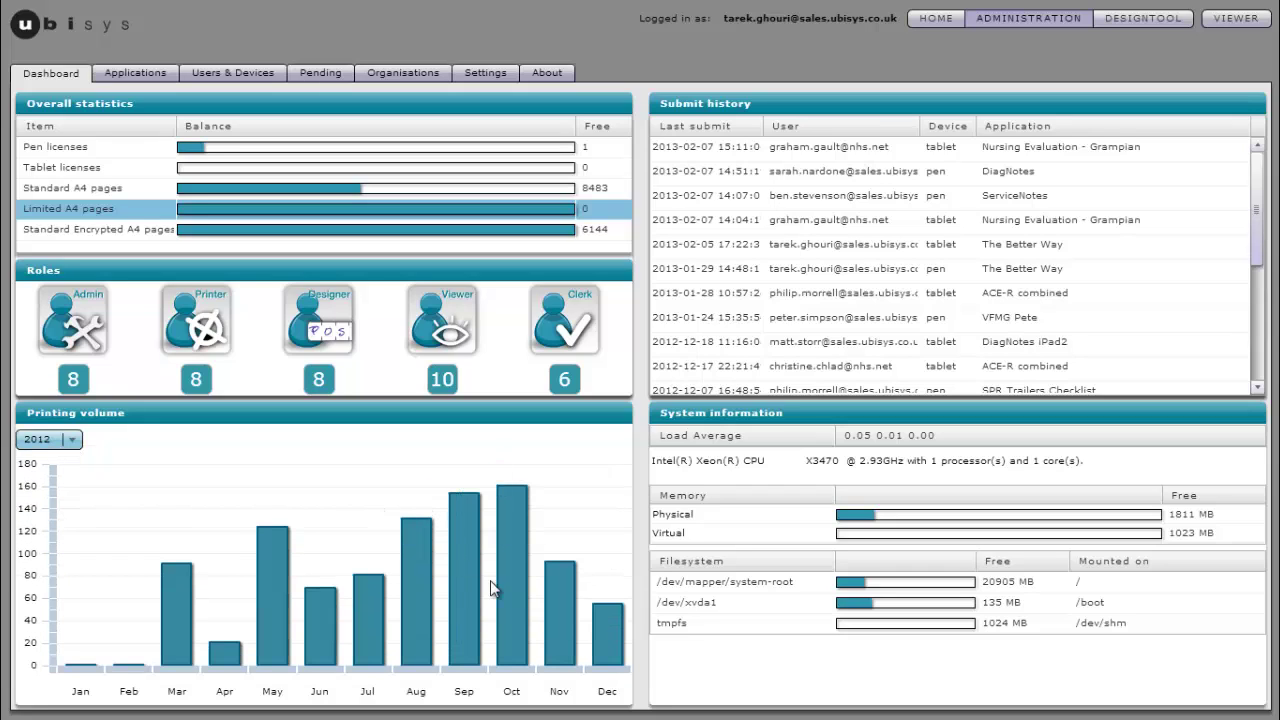
left_click(512, 606)
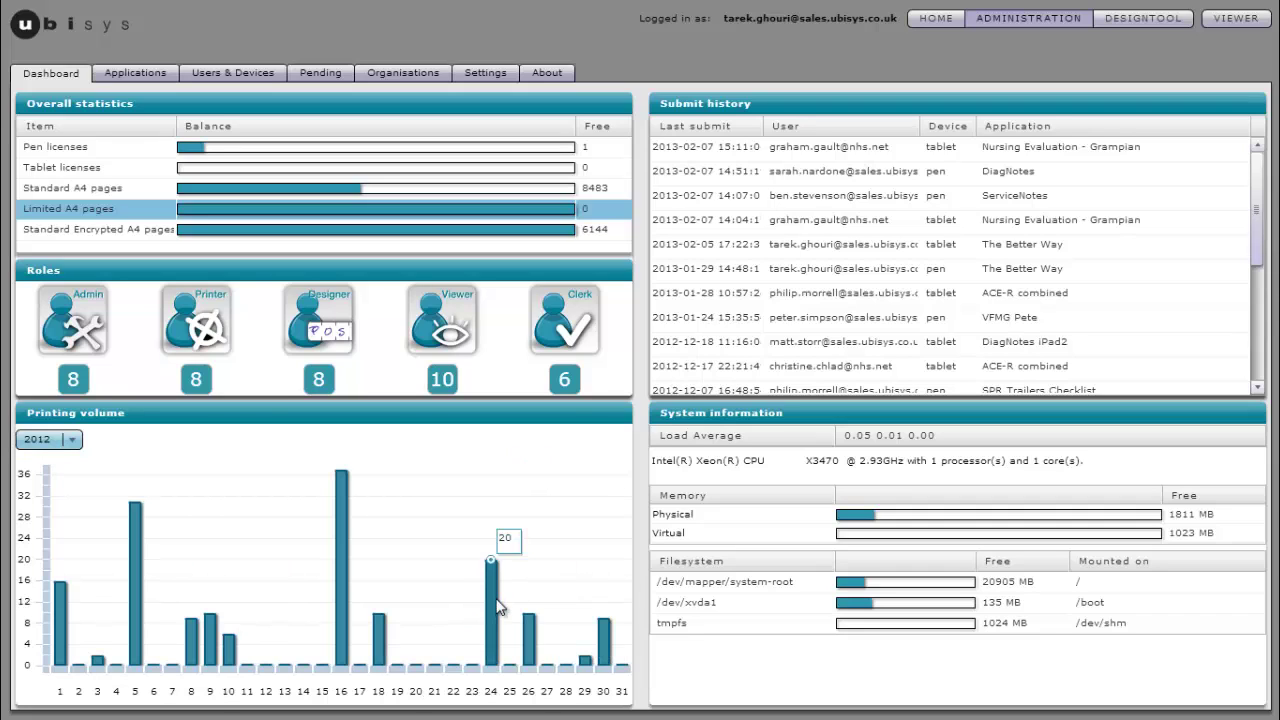
mouse_move(349, 585)
mouse_move(346, 528)
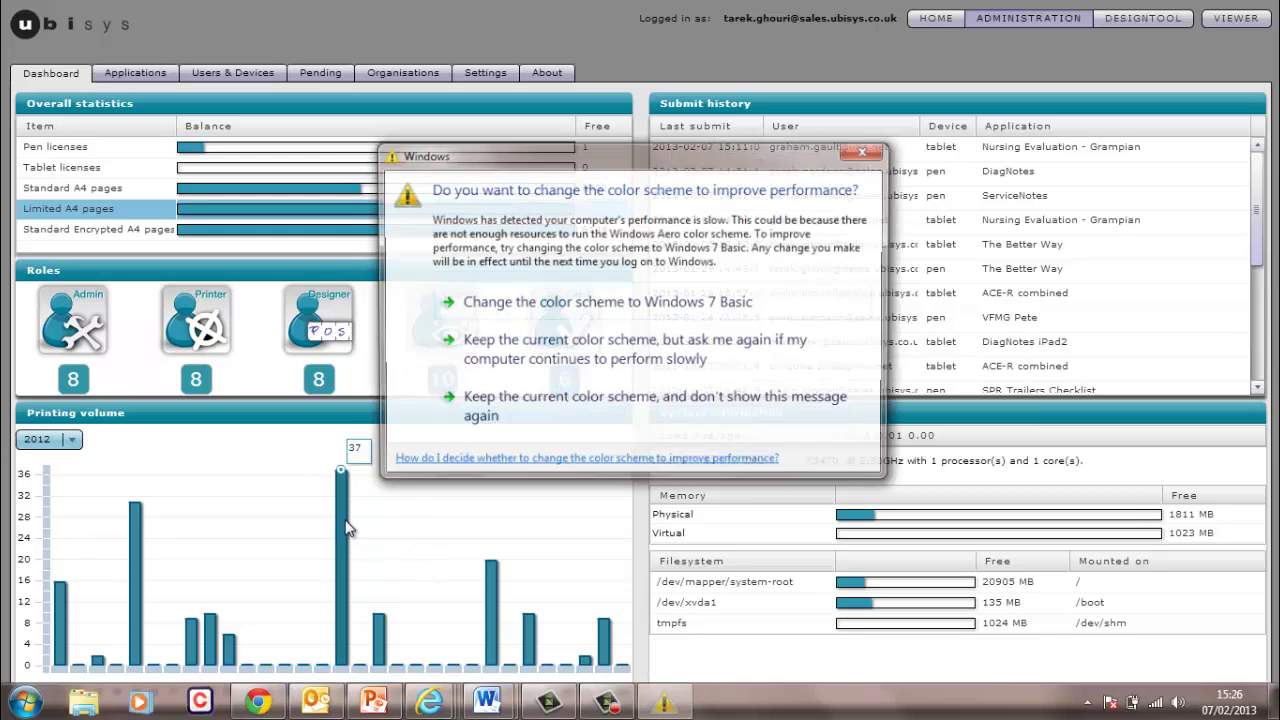
left_click(870, 152)
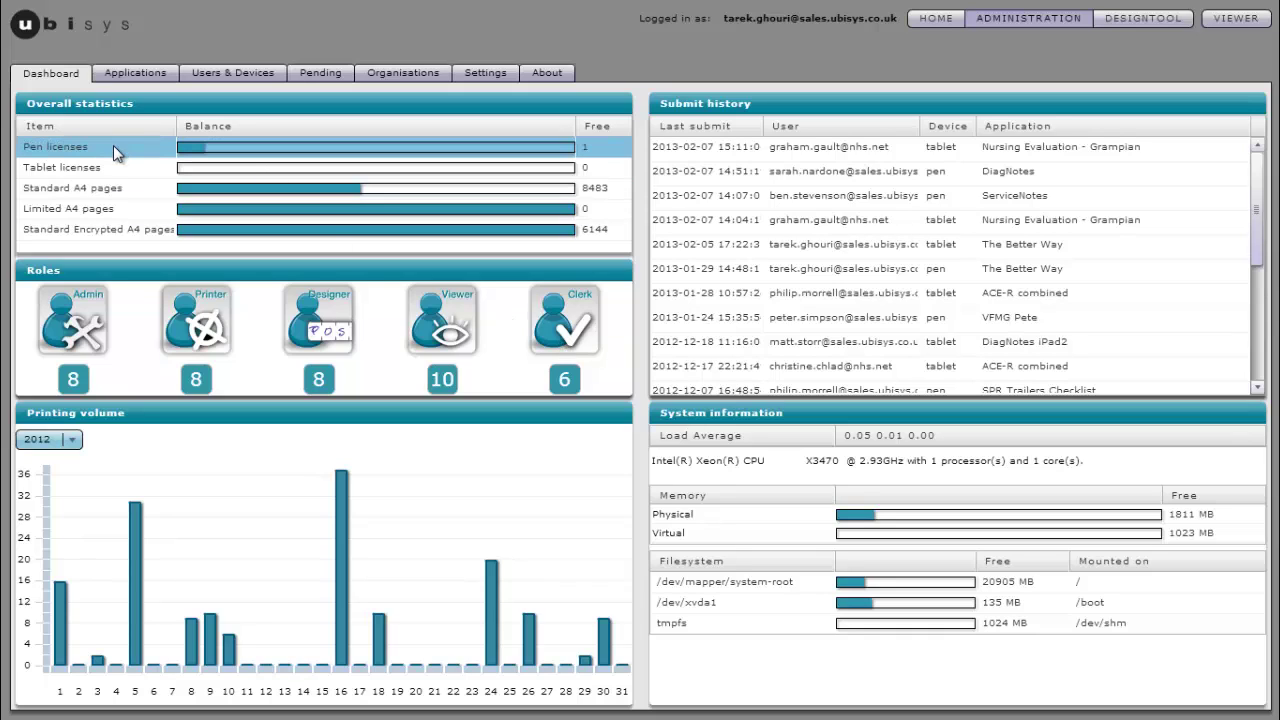
Check the used and total amounts for tablet licenses, standard A4 pages and standard encrypted A4 pages in the overall statistics.
mouse_move(367, 170)
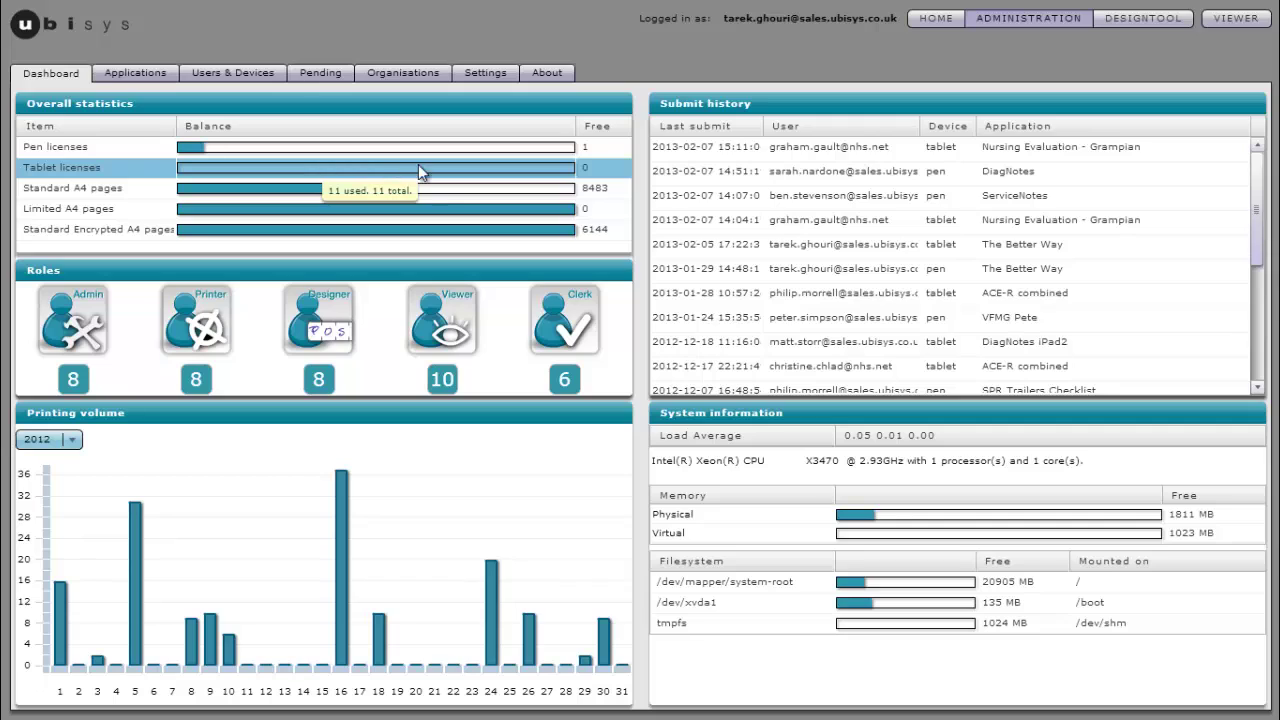
mouse_move(458, 190)
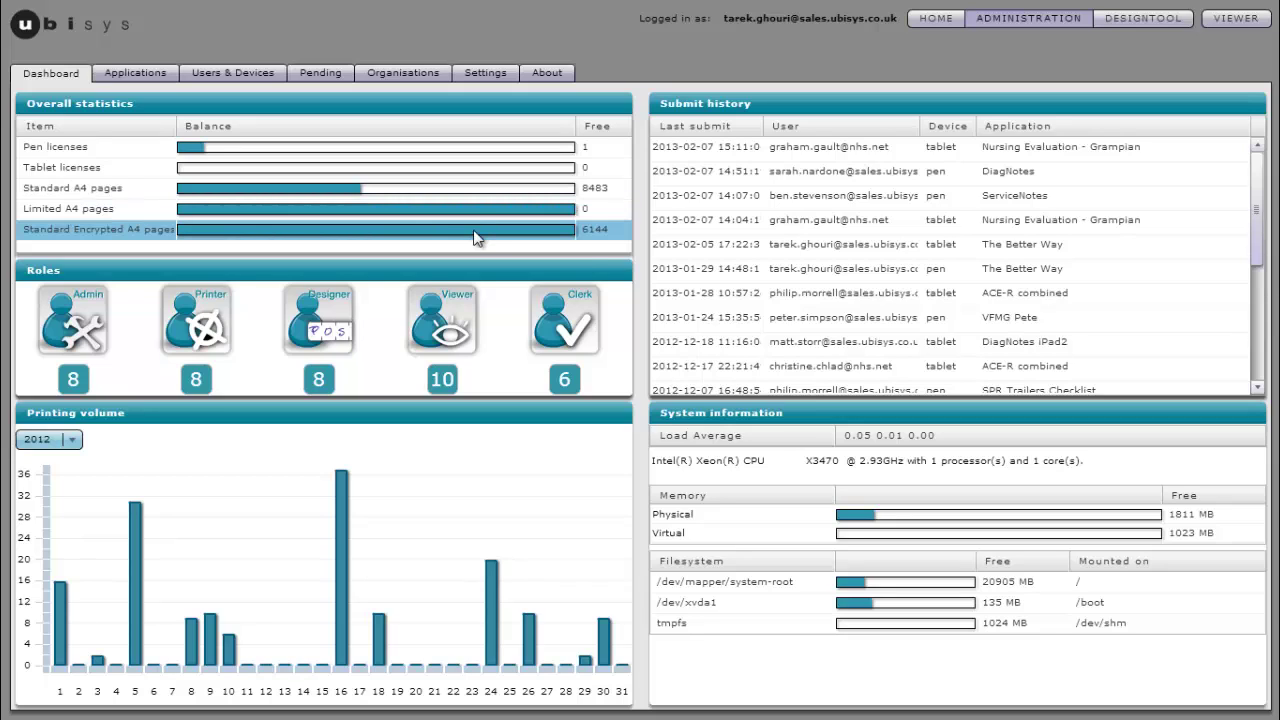
mouse_move(474, 237)
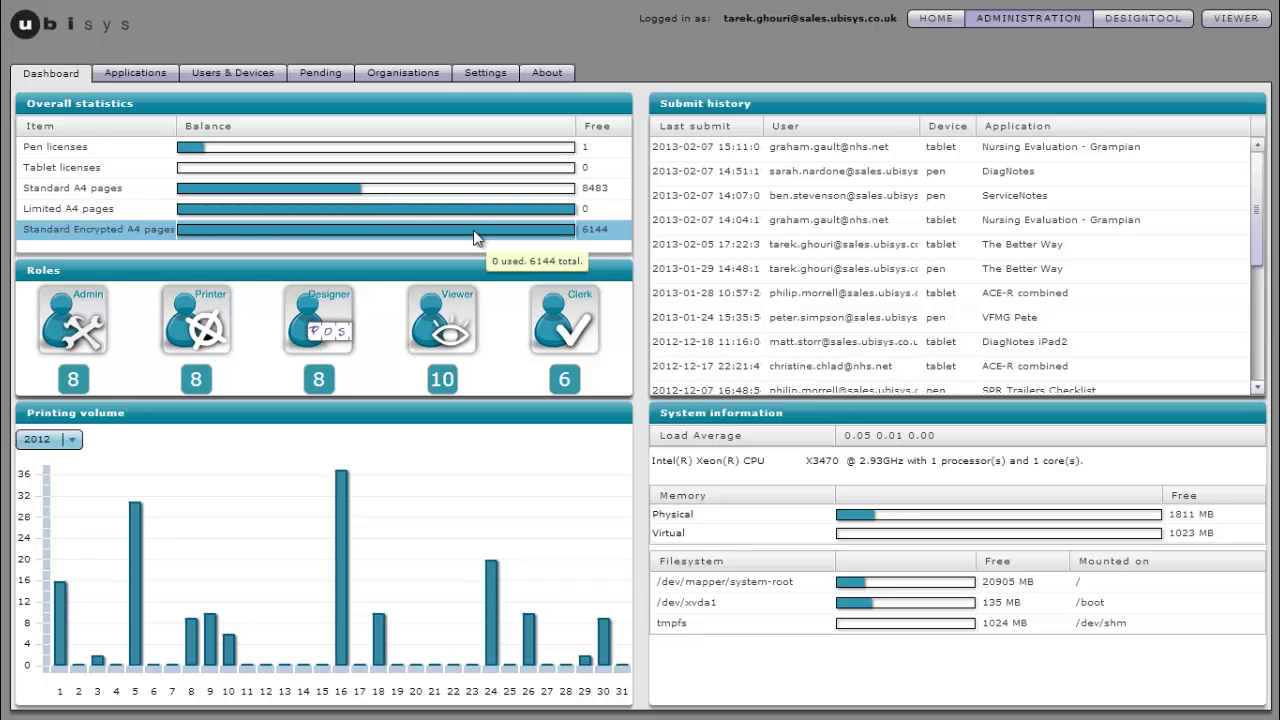
Open the applications list and dismiss the Windows prompt by keeping the current color scheme without further messages.
left_click(131, 73)
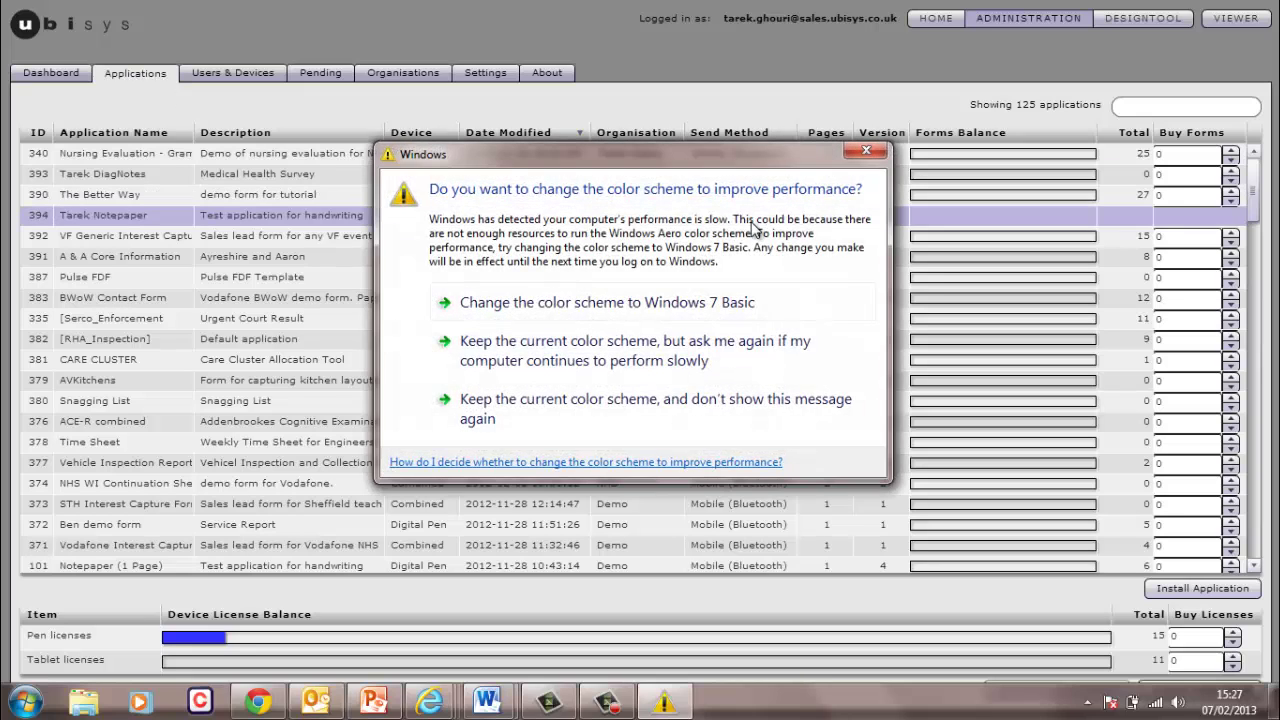
left_click(590, 400)
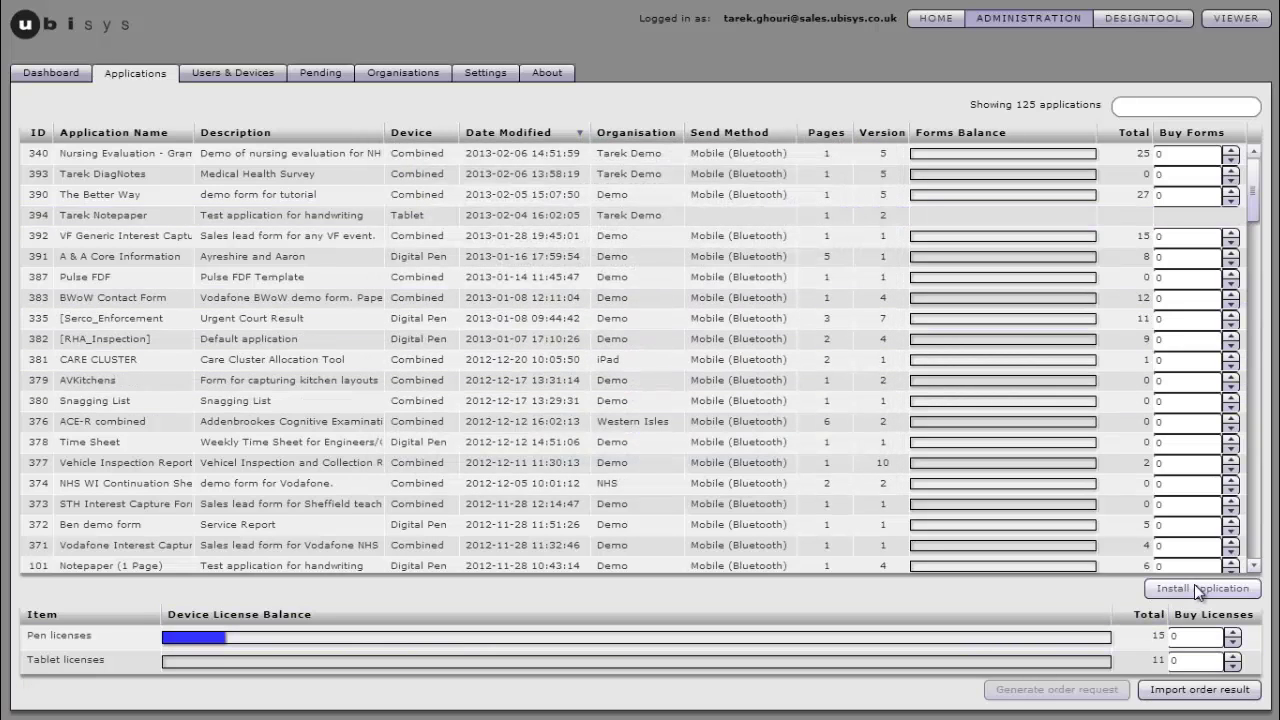
Start installing an application, choose bwow form.dpp from the Desktop as its file, and cancel the file selection.
left_click(913, 527)
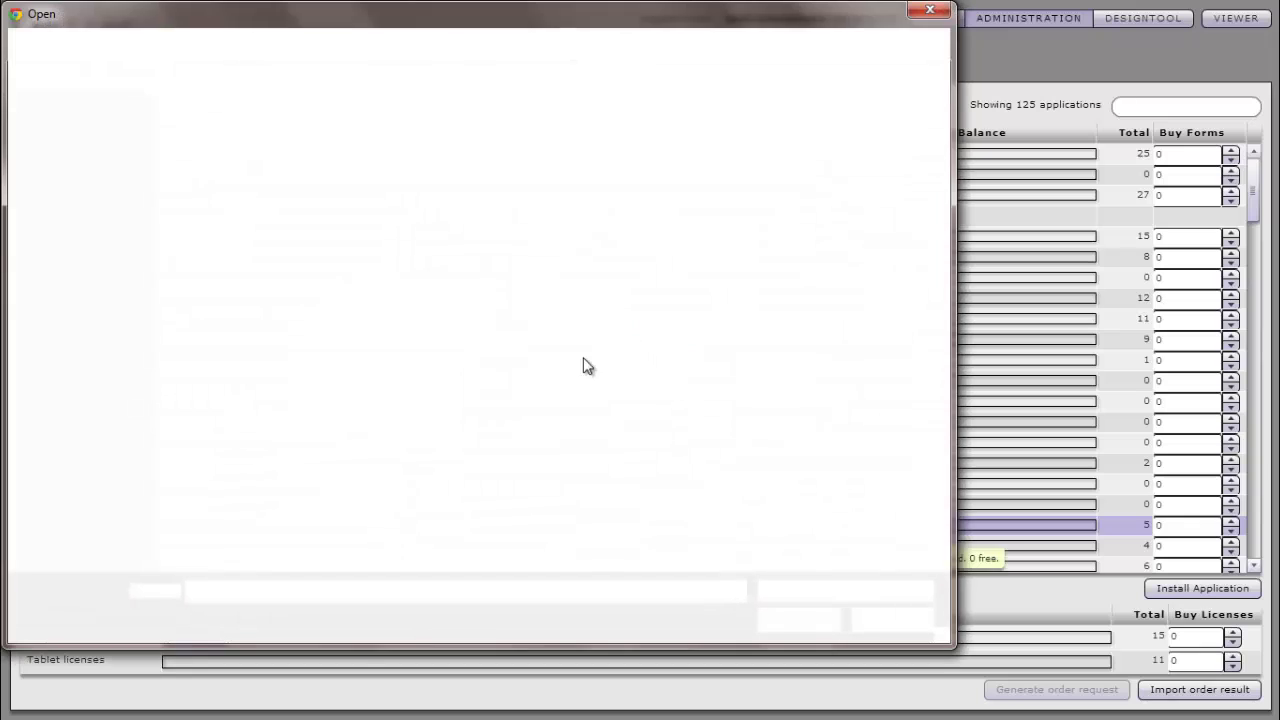
left_click(66, 128)
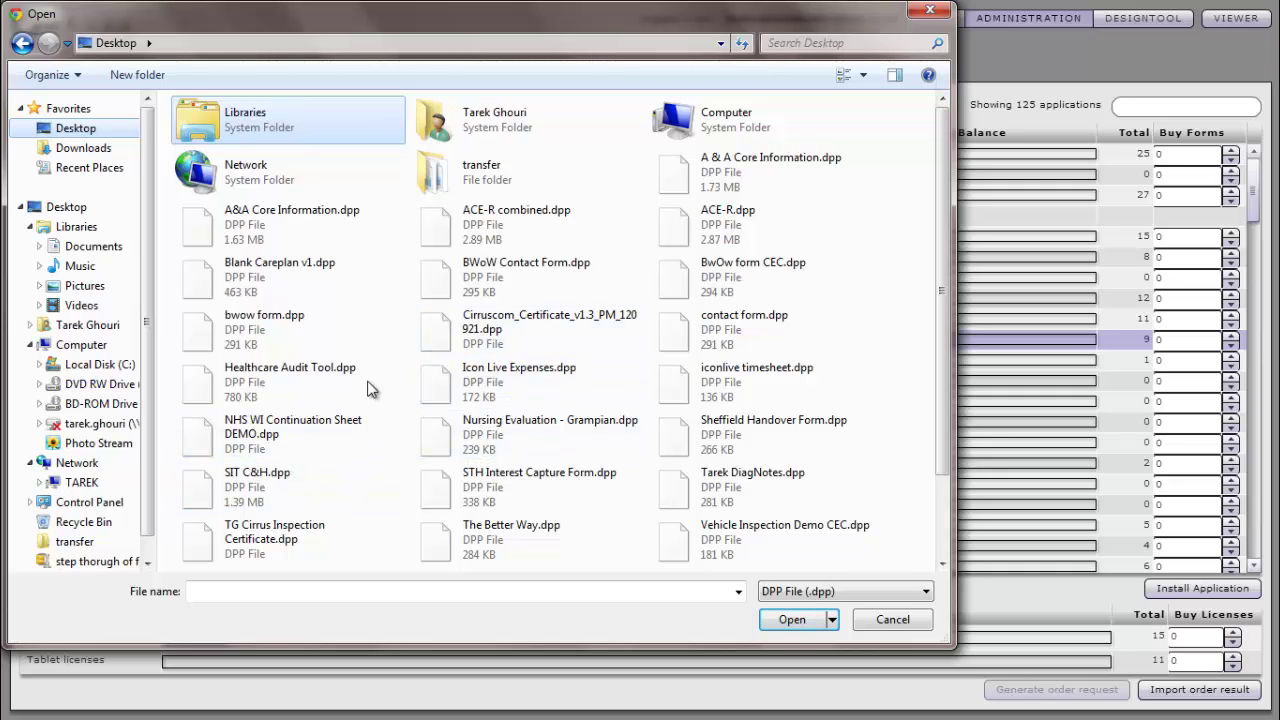
left_click(279, 329)
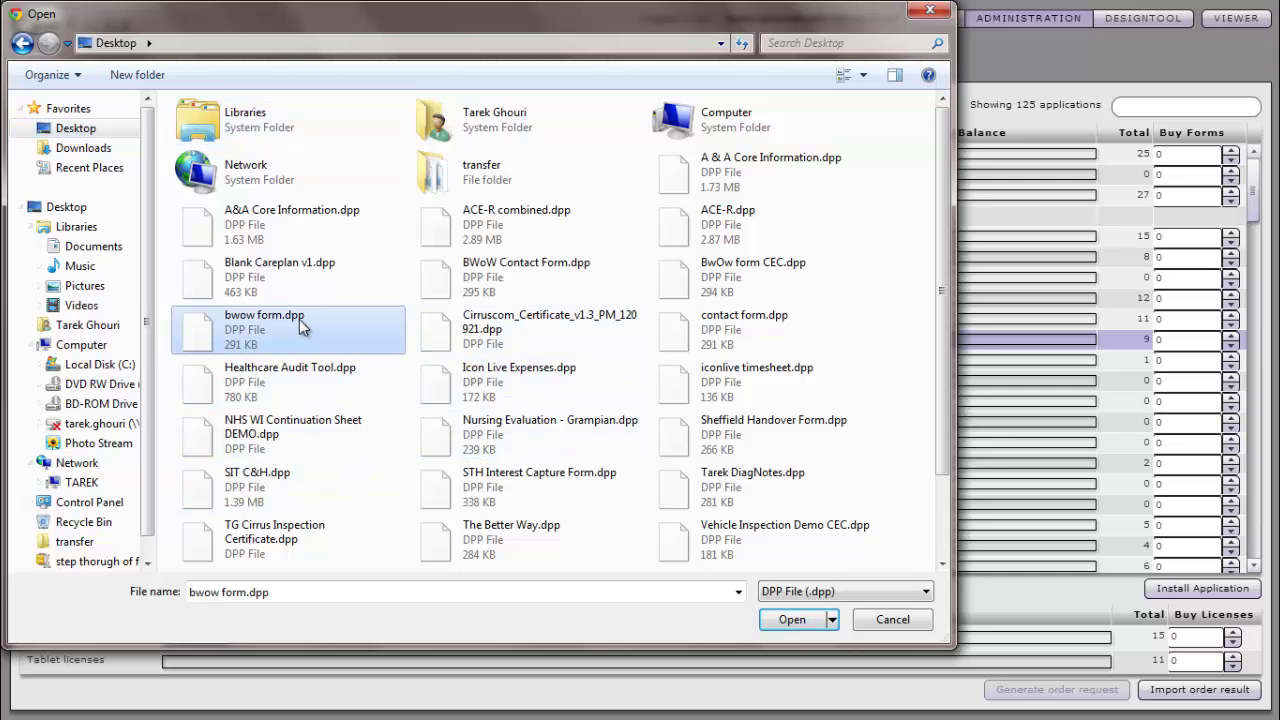
left_click(893, 619)
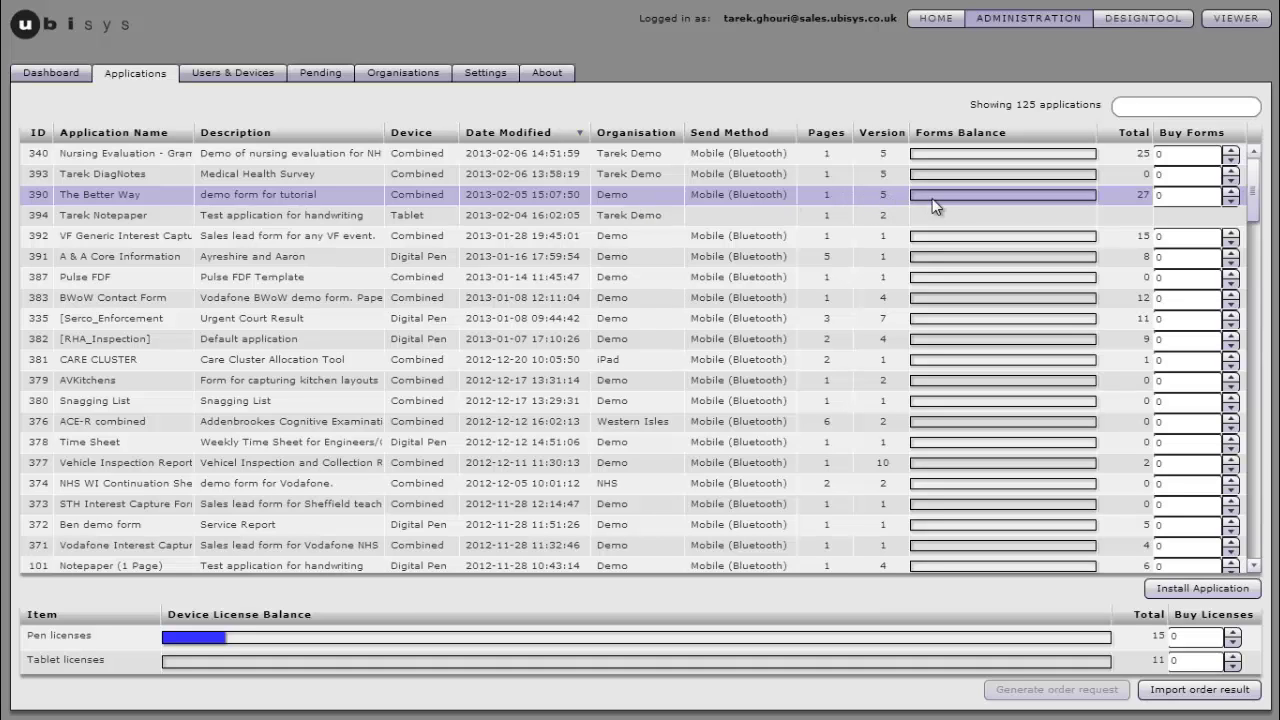
In the details of The Better Way, replace the stop message with "Not being used.", select Start and close without applying.
mouse_move(1079, 196)
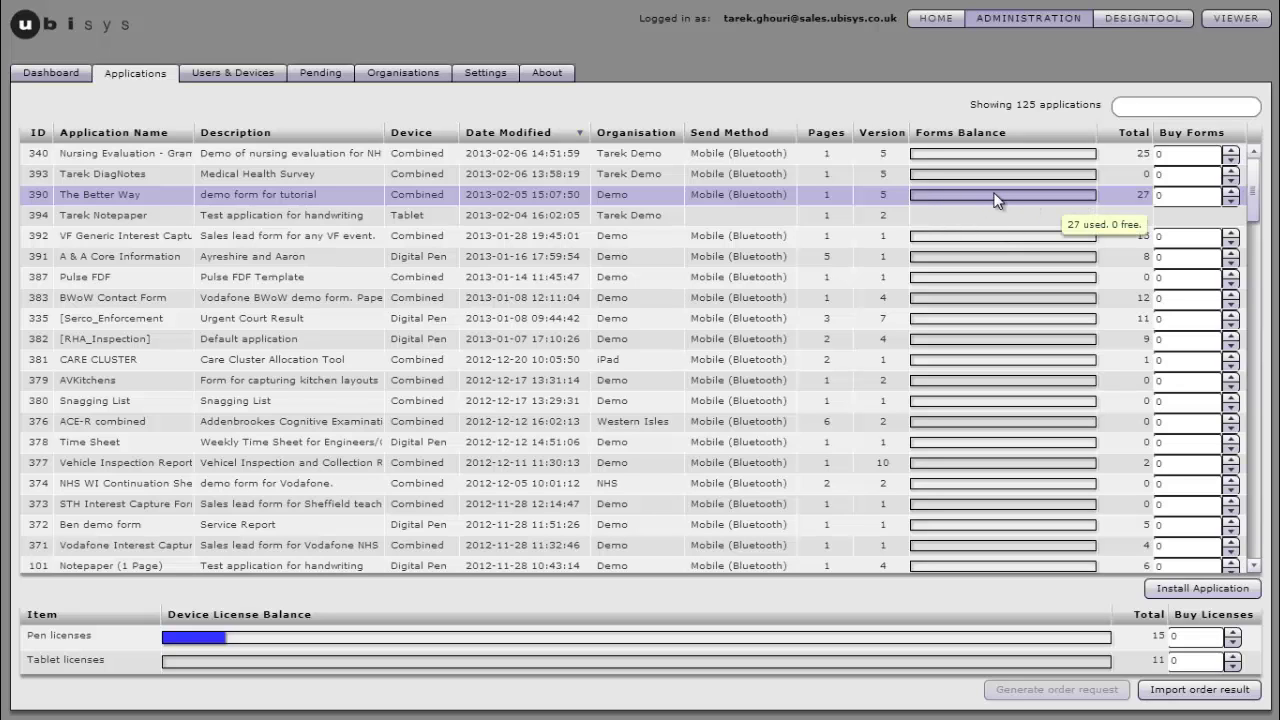
double_click(114, 193)
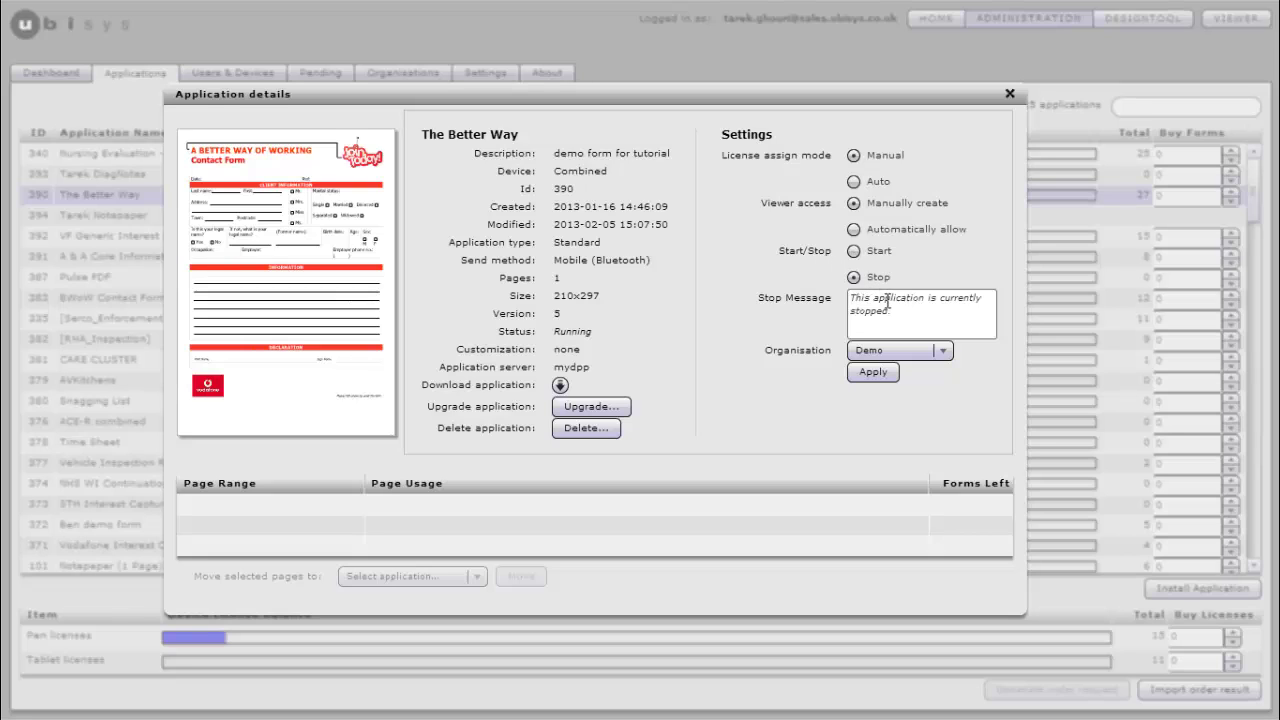
left_click_drag(912, 312, 846, 296)
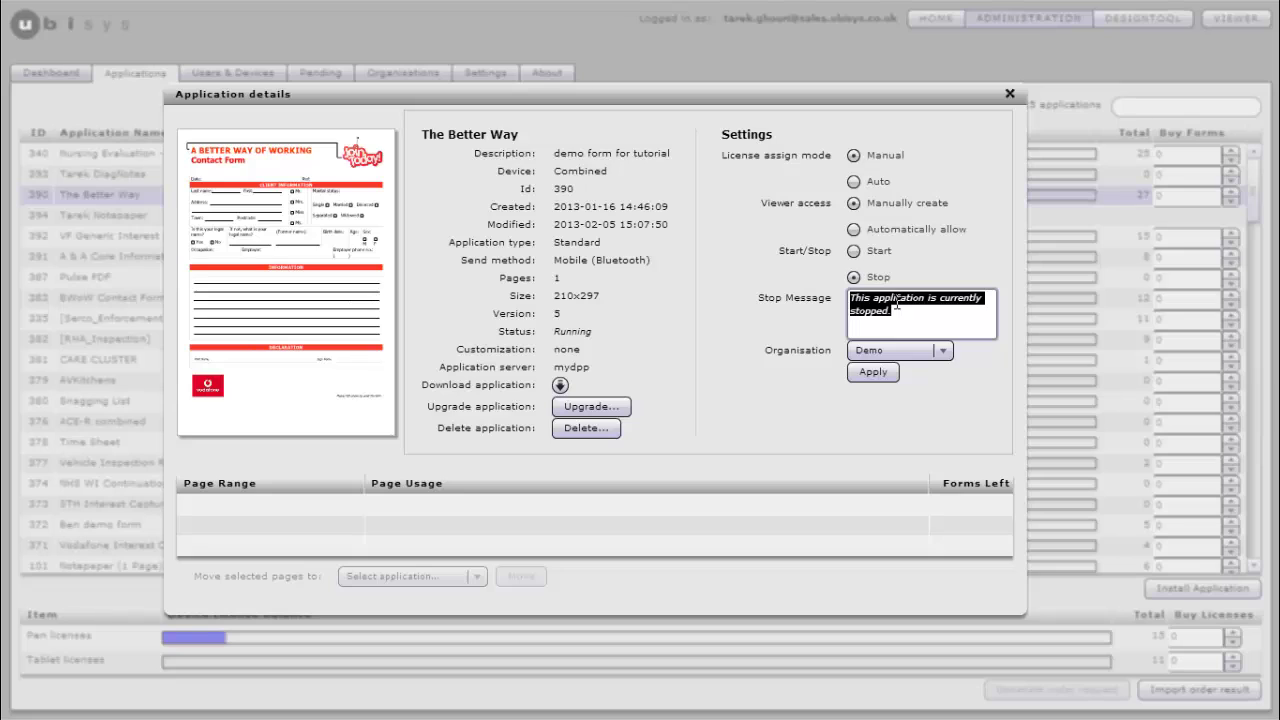
type("Not ")
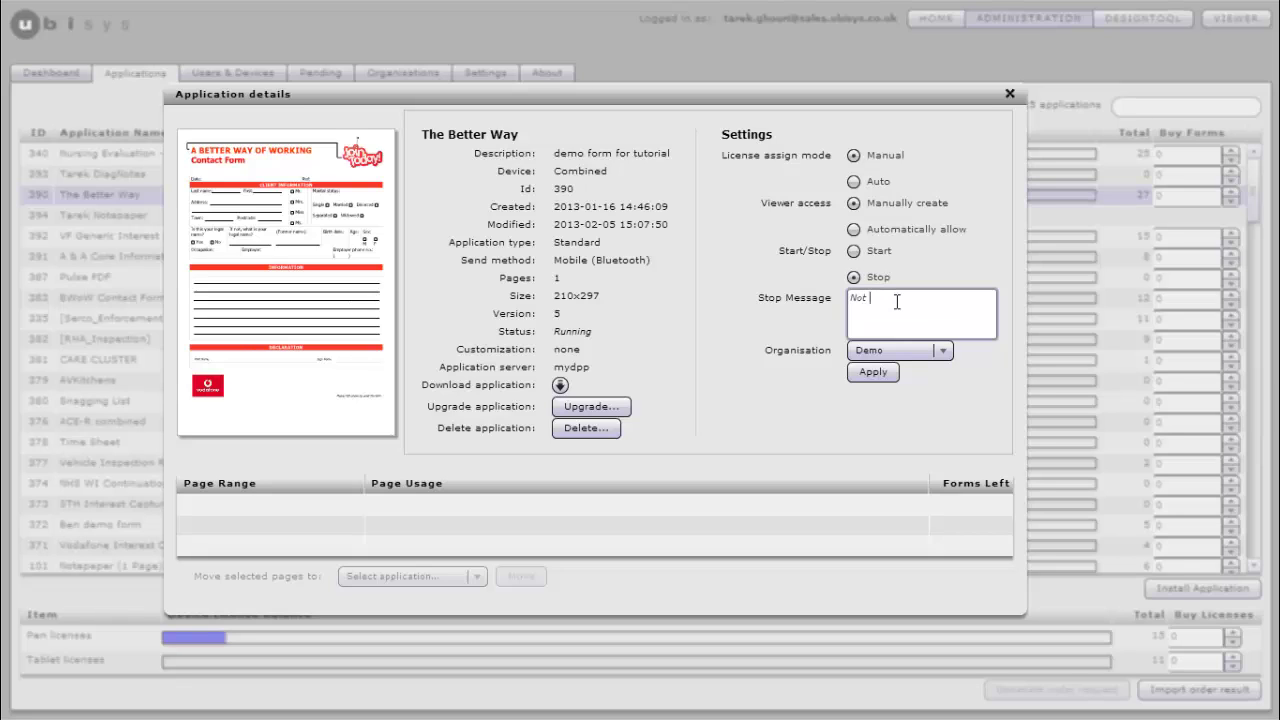
type("bei")
key("BackSpace")
key("BackSpace")
key("BackSpace")
type("eing used.")
left_click(865, 252)
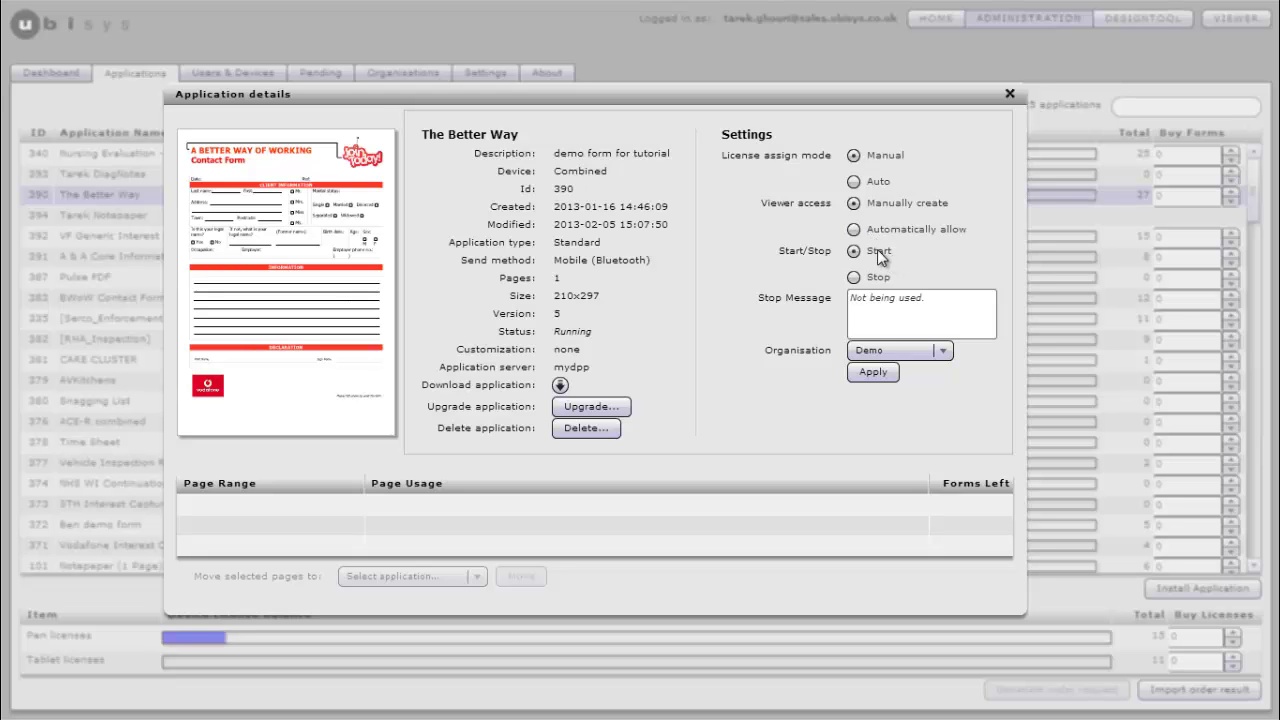
left_click(1010, 94)
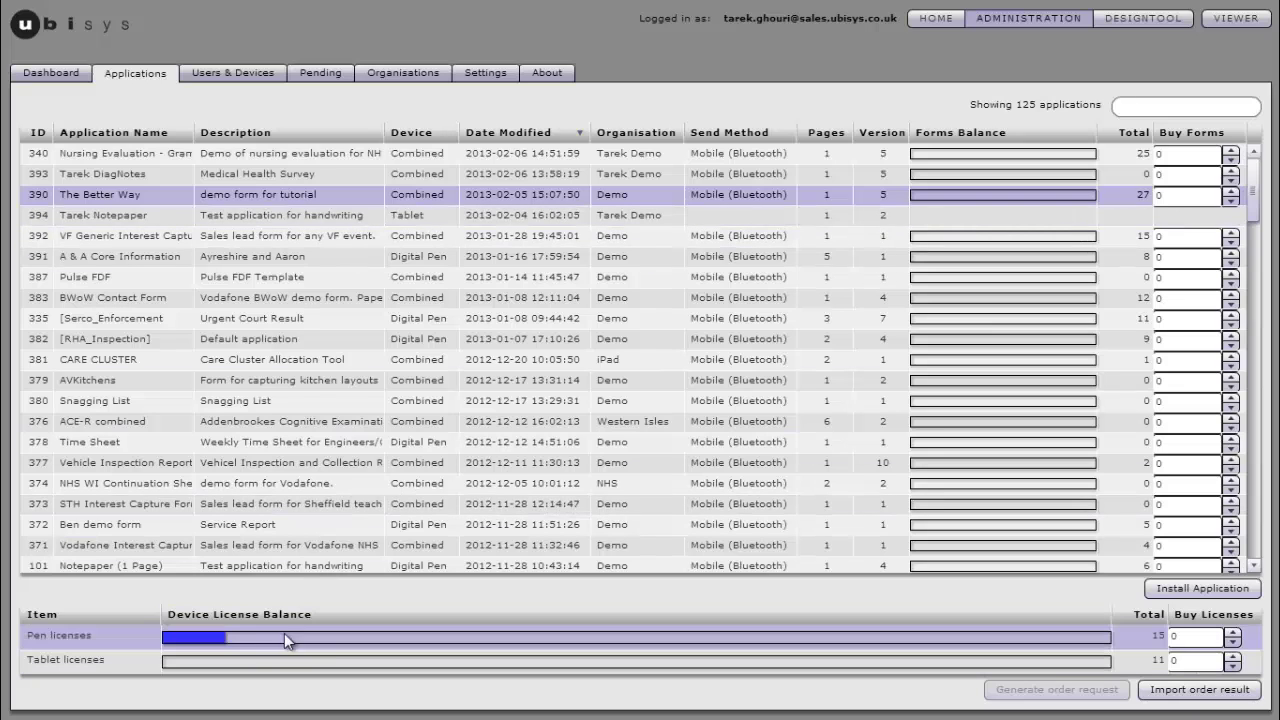
Set the number of forms to buy for The Better Way to 6144.
mouse_move(314, 635)
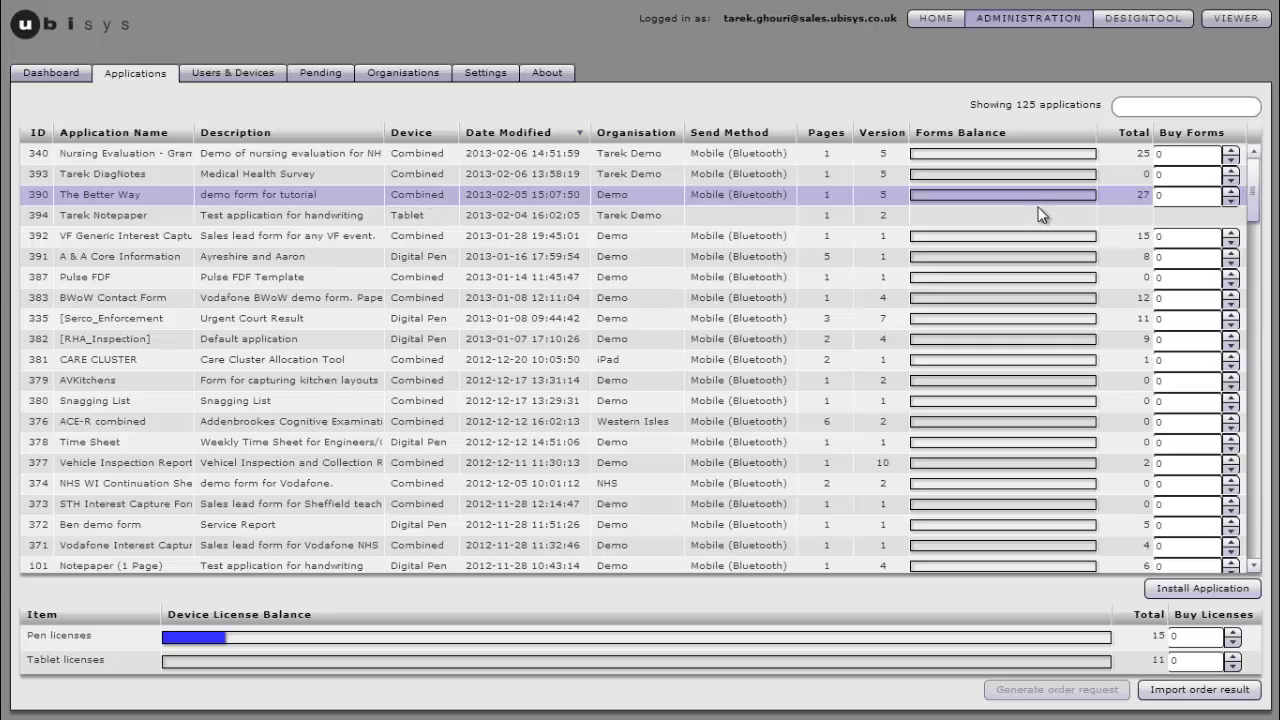
left_click(1231, 194)
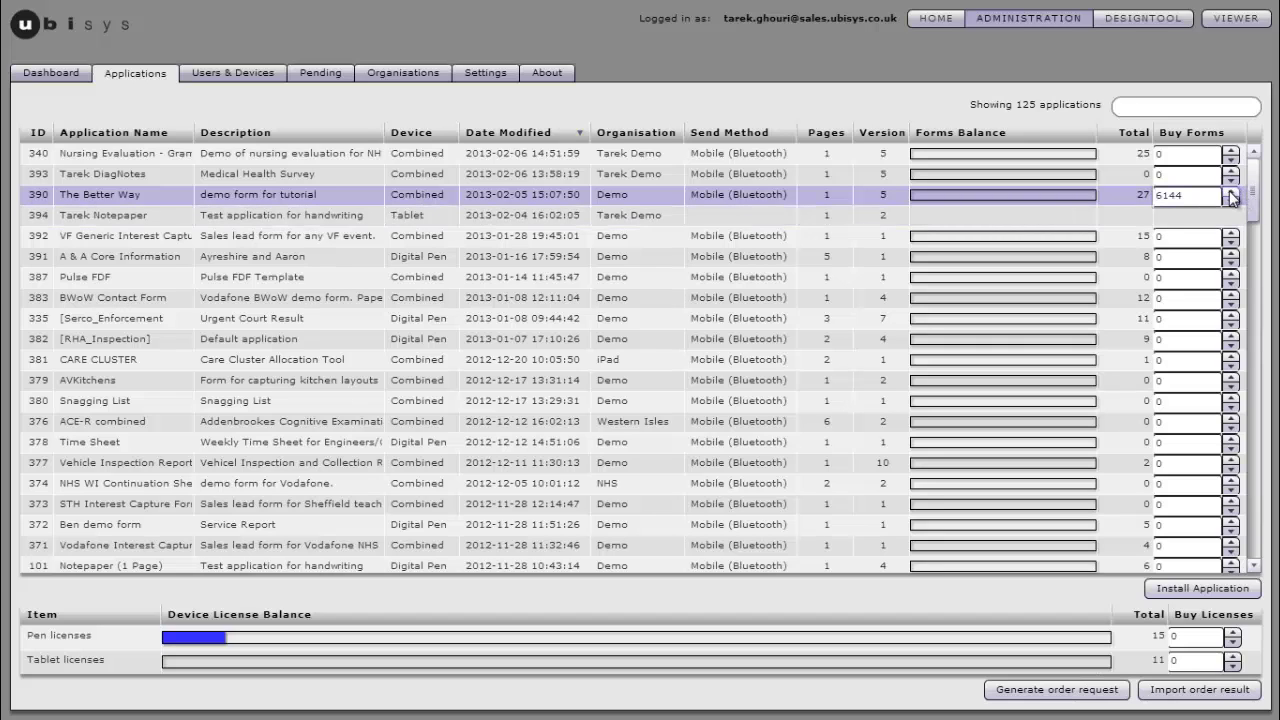
left_click_drag(1185, 196, 1156, 196)
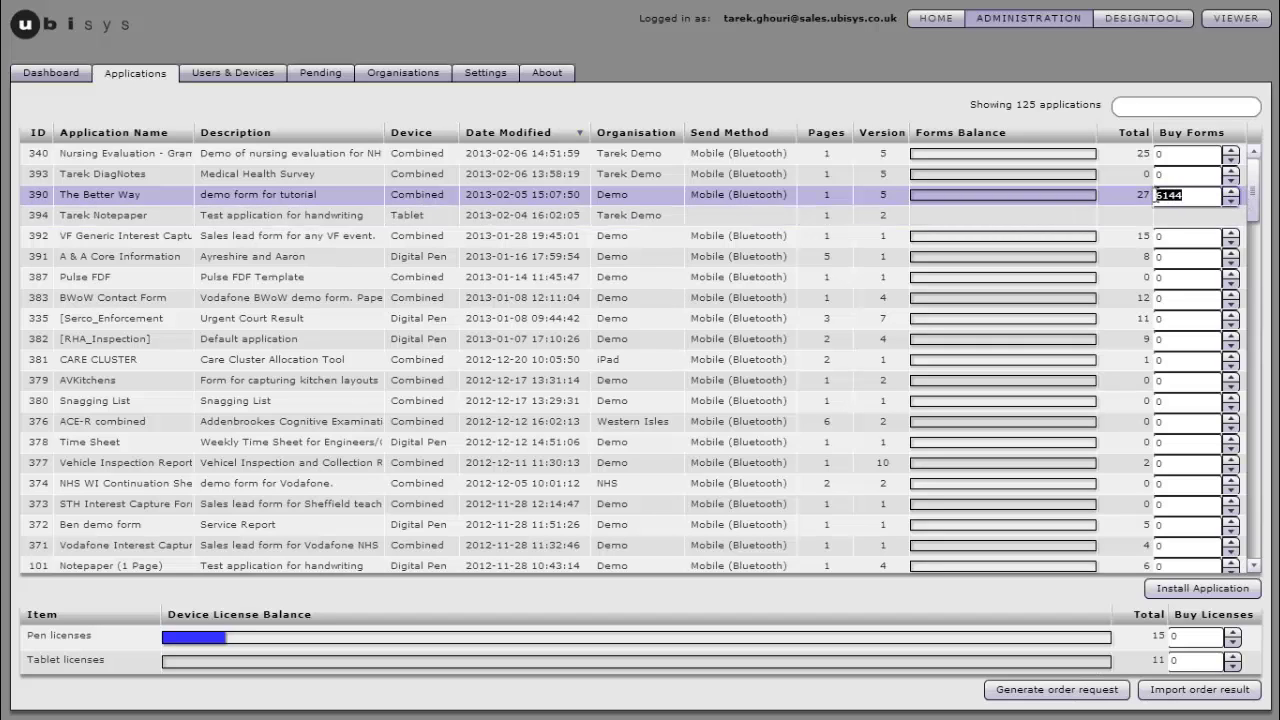
left_click(1193, 196)
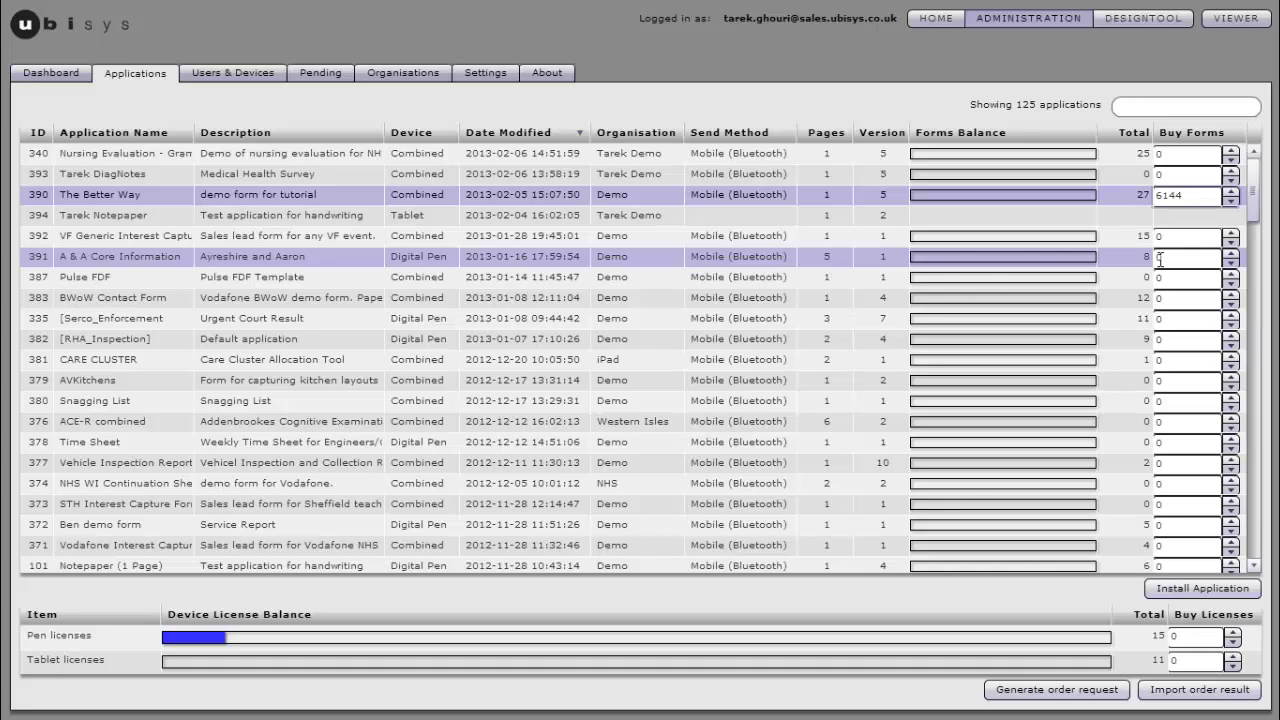
Try adjusting the number of forms to buy for A & A Core Information and return it to 0.
left_click(1232, 262)
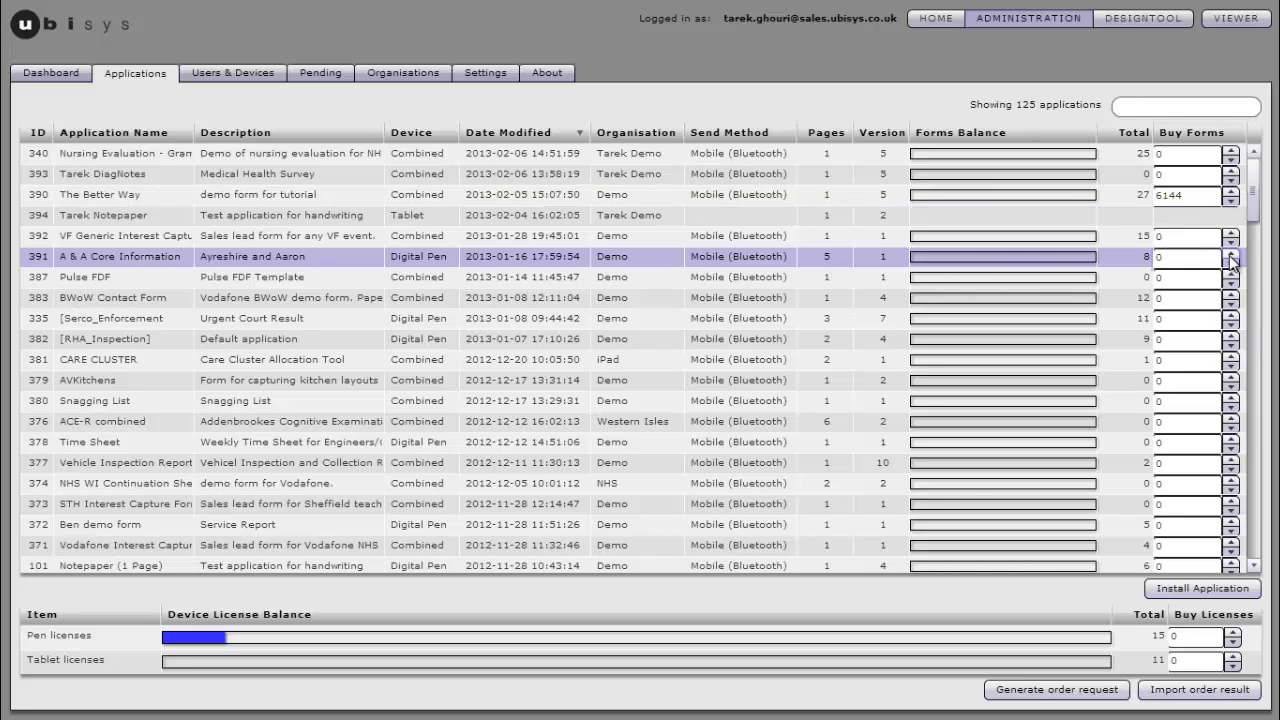
left_click(1232, 256)
double_click(1195, 258)
left_click(1195, 261)
double_click(1188, 256)
left_click(1188, 256)
left_click(1230, 263)
Set the licenses to buy to 3 pen licenses and 3 tablet licenses.
left_click(1234, 633)
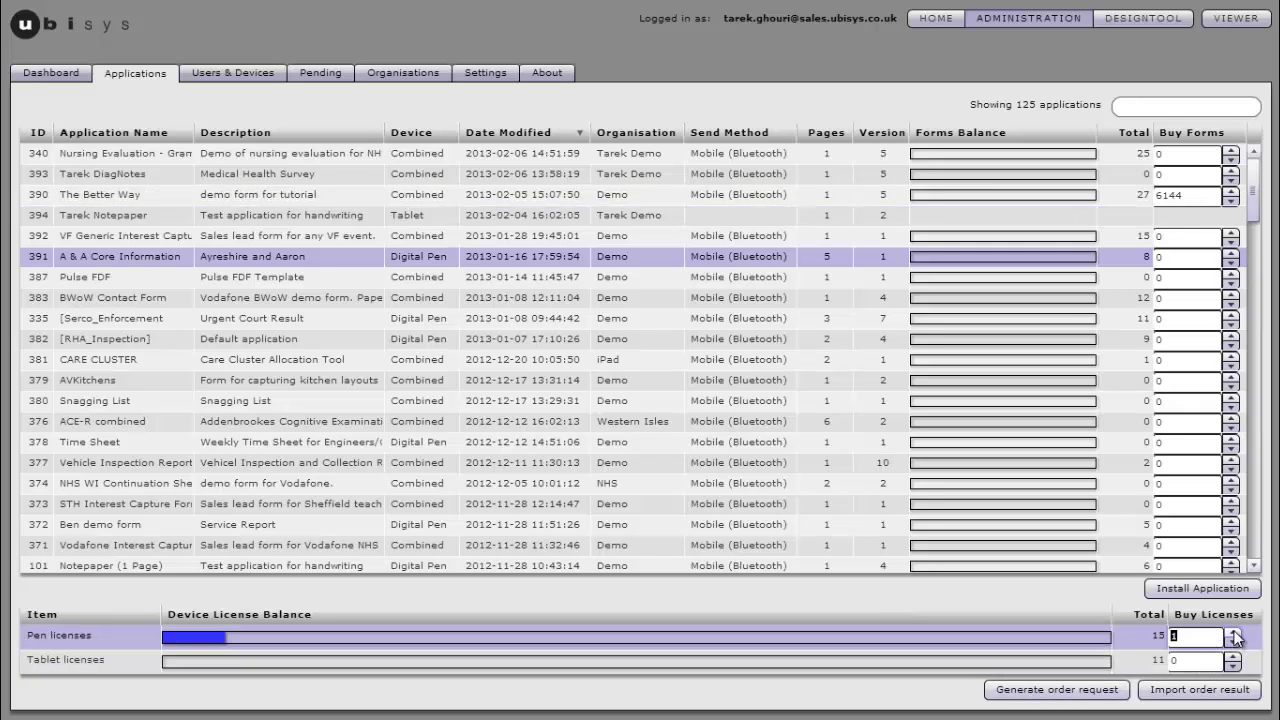
left_click(1234, 633)
left_click(1234, 633)
left_click(1234, 657)
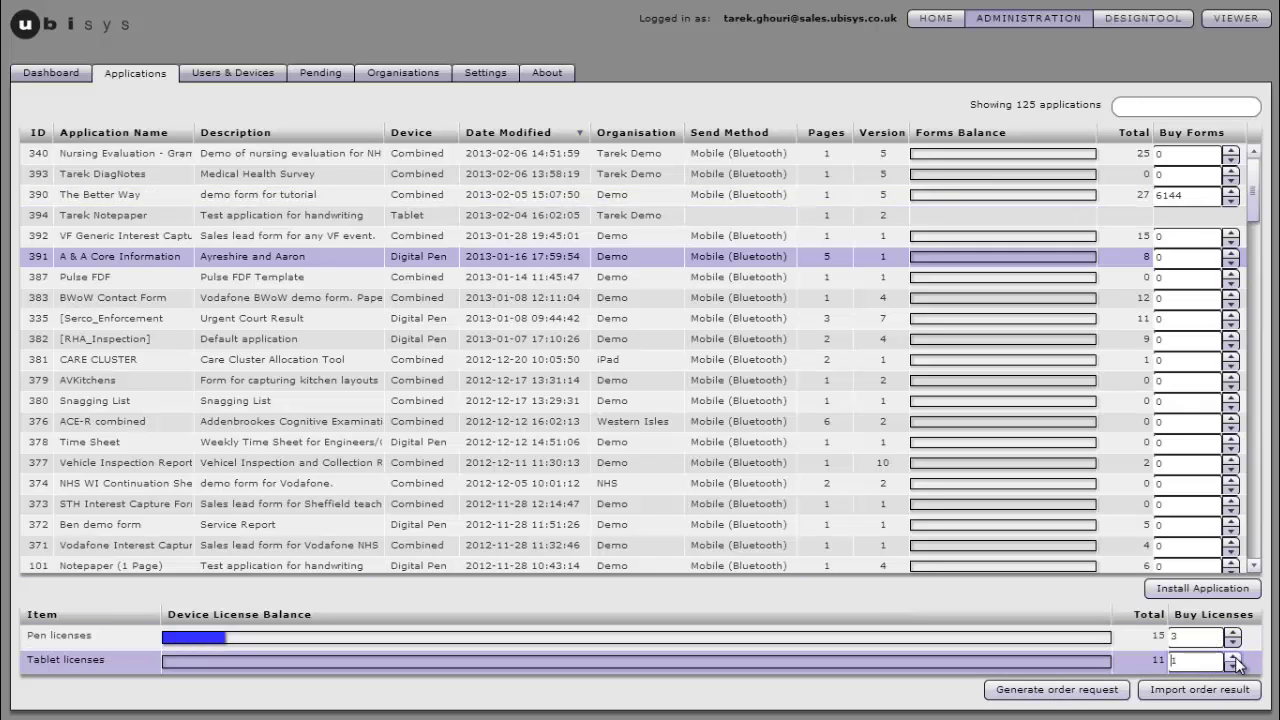
left_click(1234, 657)
left_click(1234, 657)
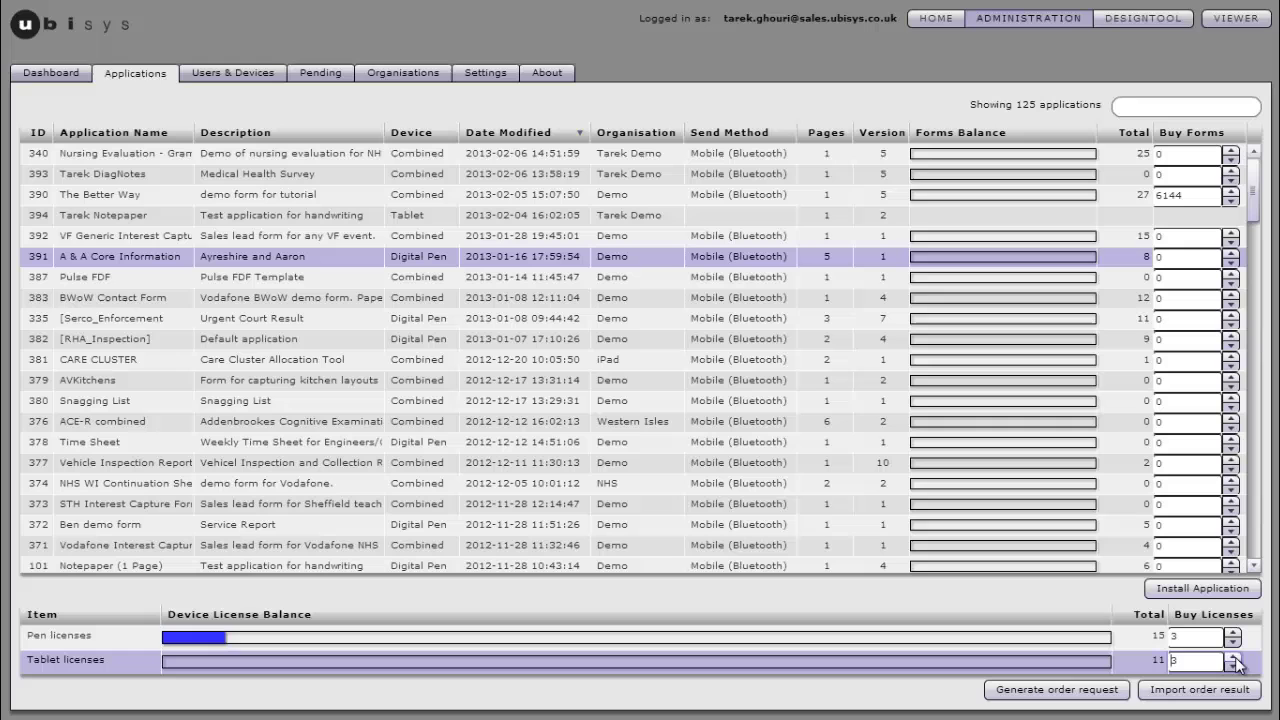
Generate an order request for the chosen forms and licenses, cancel its confirmation, and try importing an order result.
left_click(1049, 690)
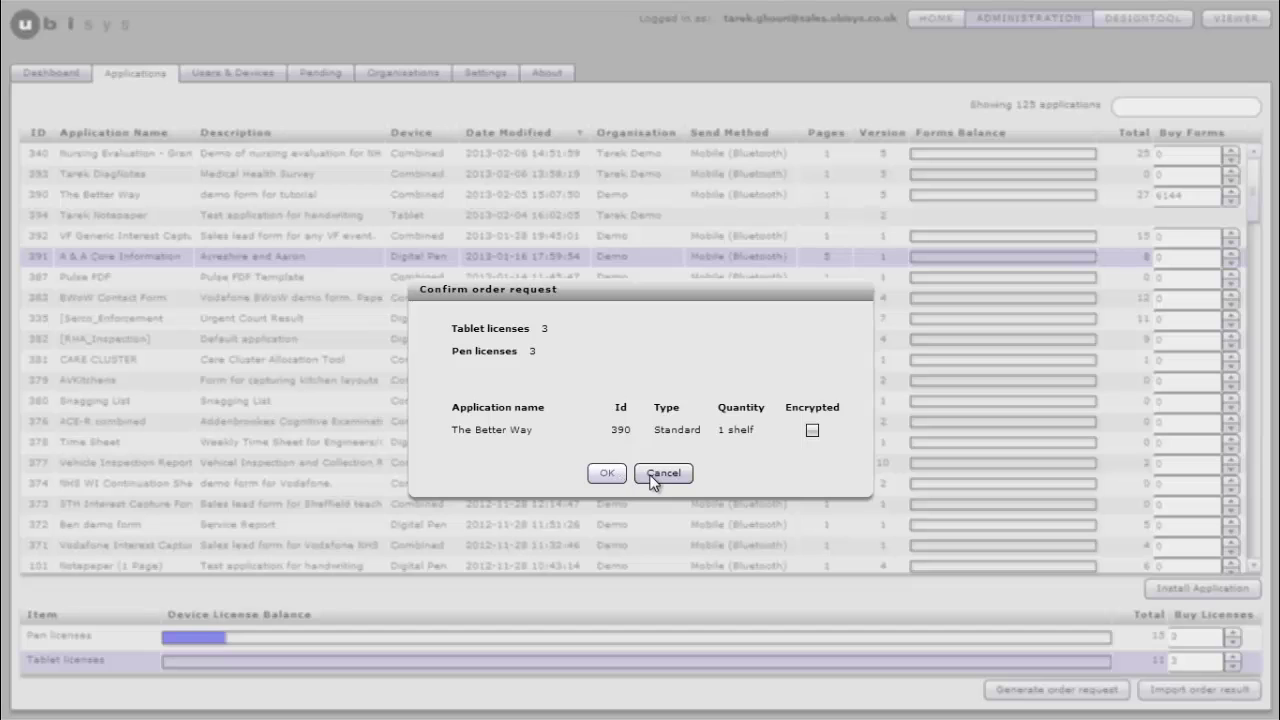
left_click(658, 474)
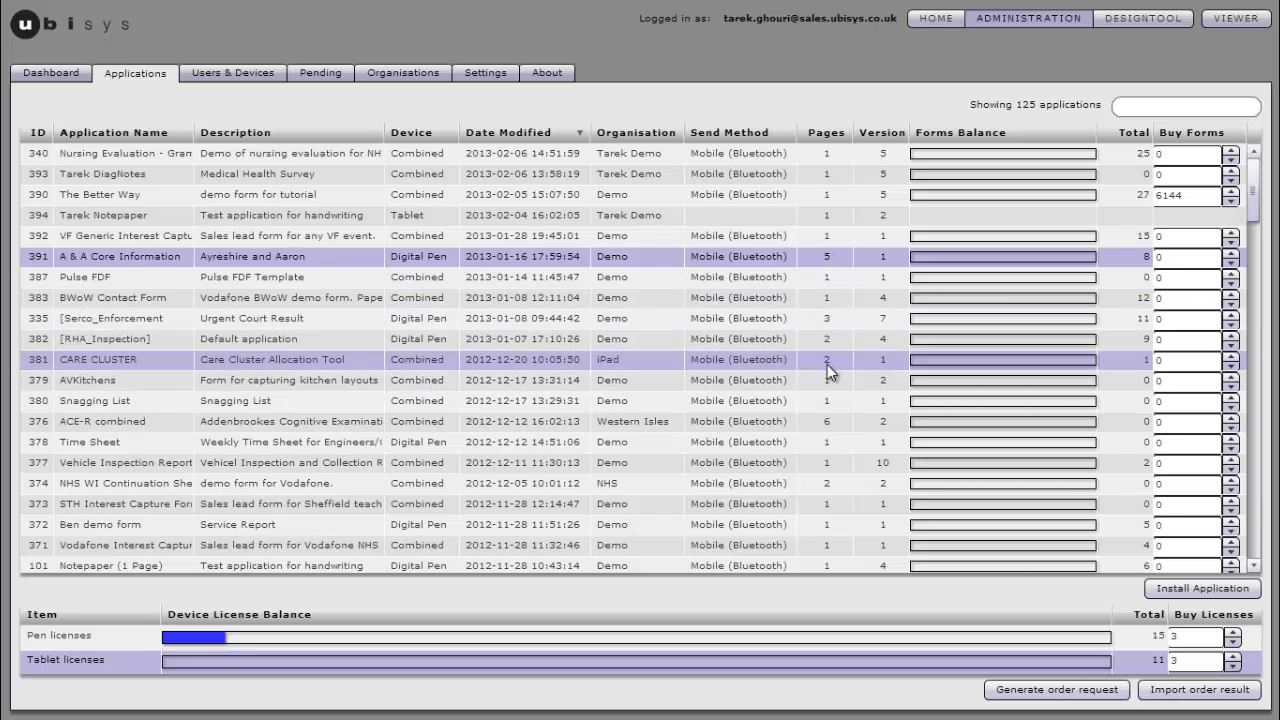
left_click(1215, 689)
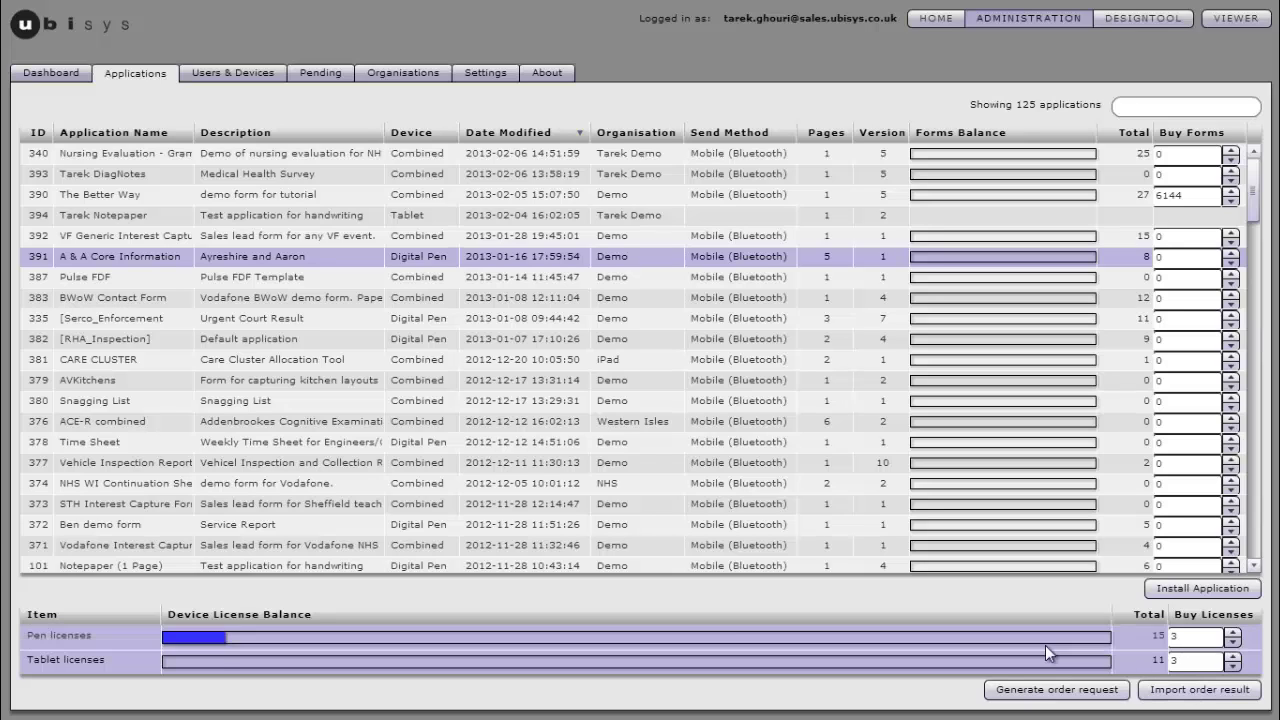
mouse_move(278, 643)
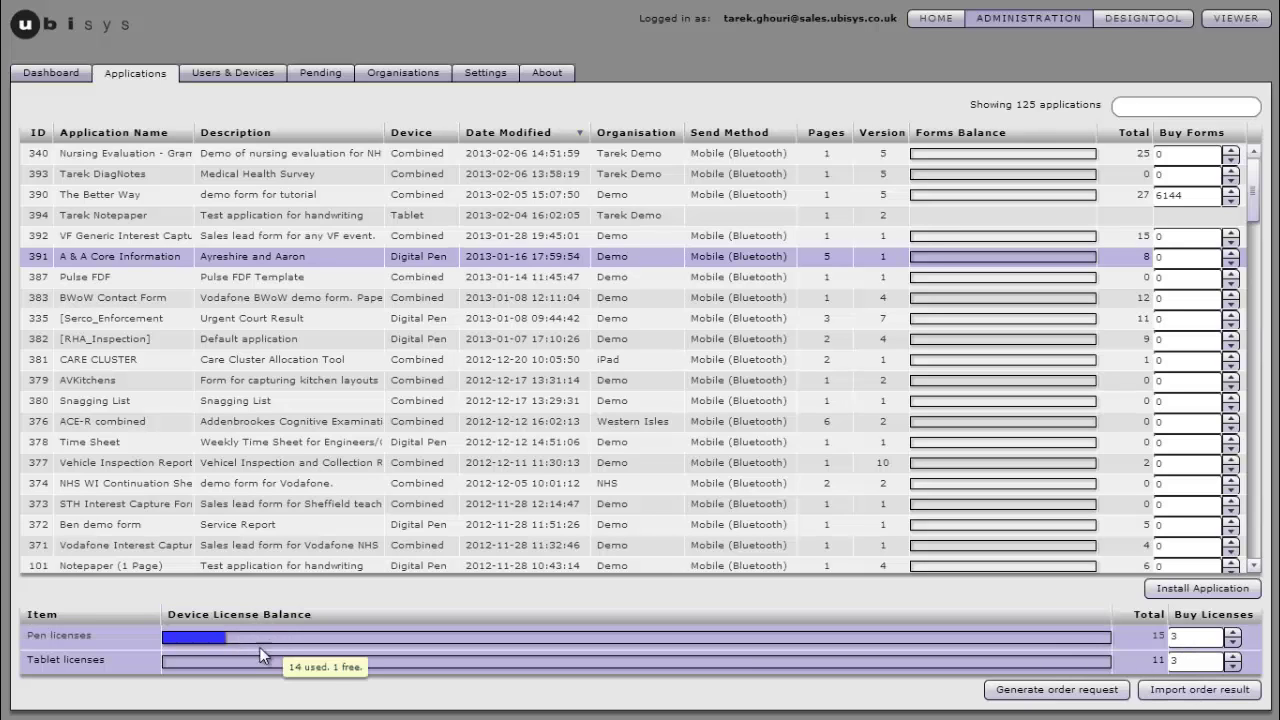
Check the used and free amounts in the tablet license balance and the forms balances across the application list.
mouse_move(232, 665)
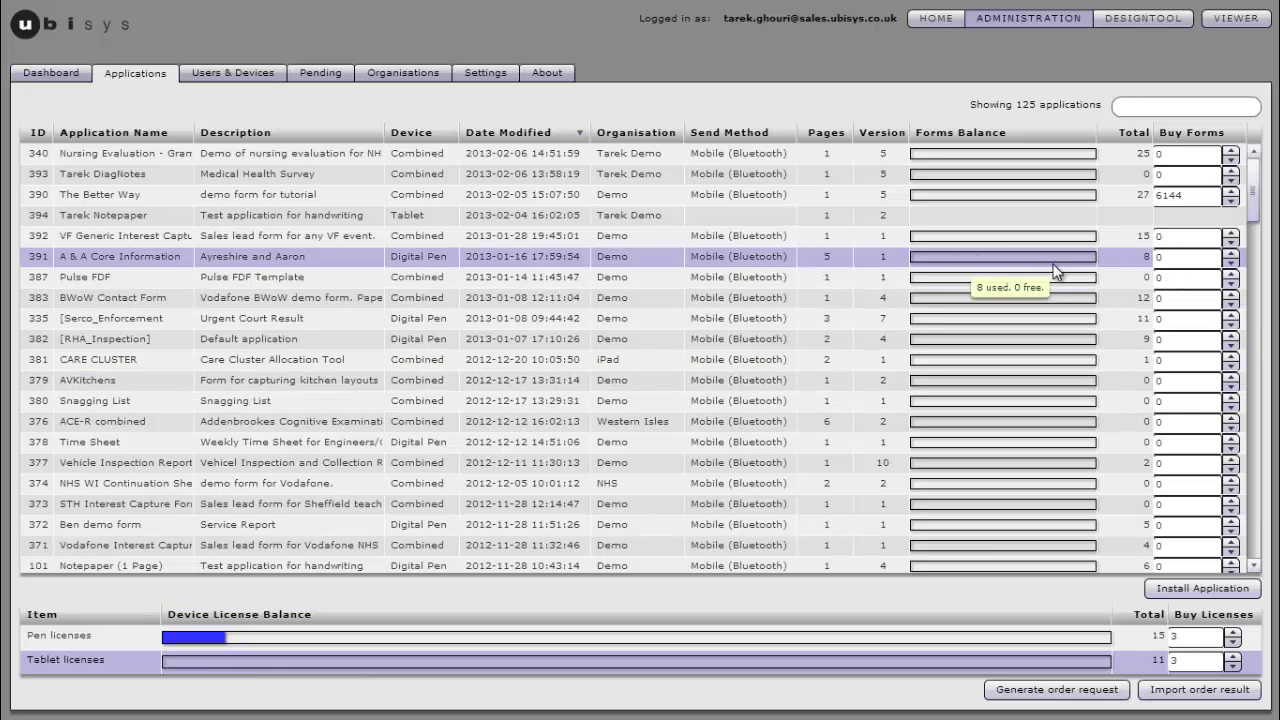
scroll(1113, 262, "down", 15)
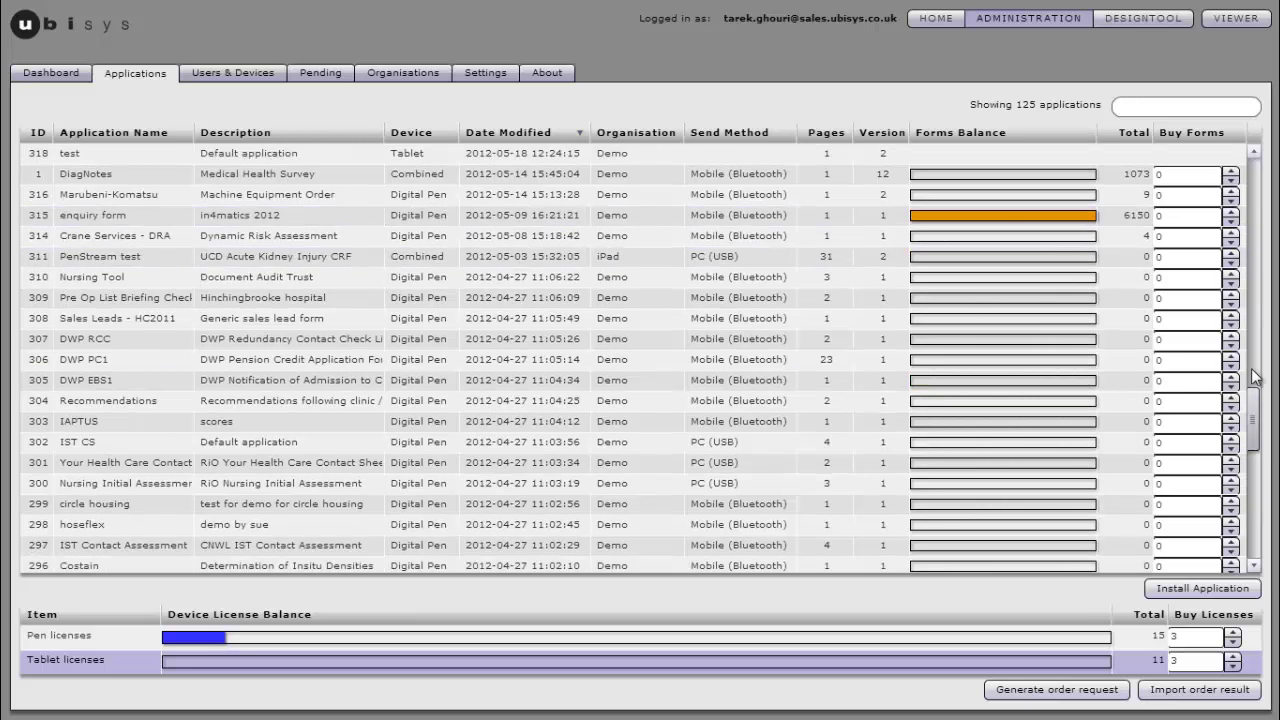
scroll(1258, 345, "up", 1)
scroll(1268, 305, "up", 15)
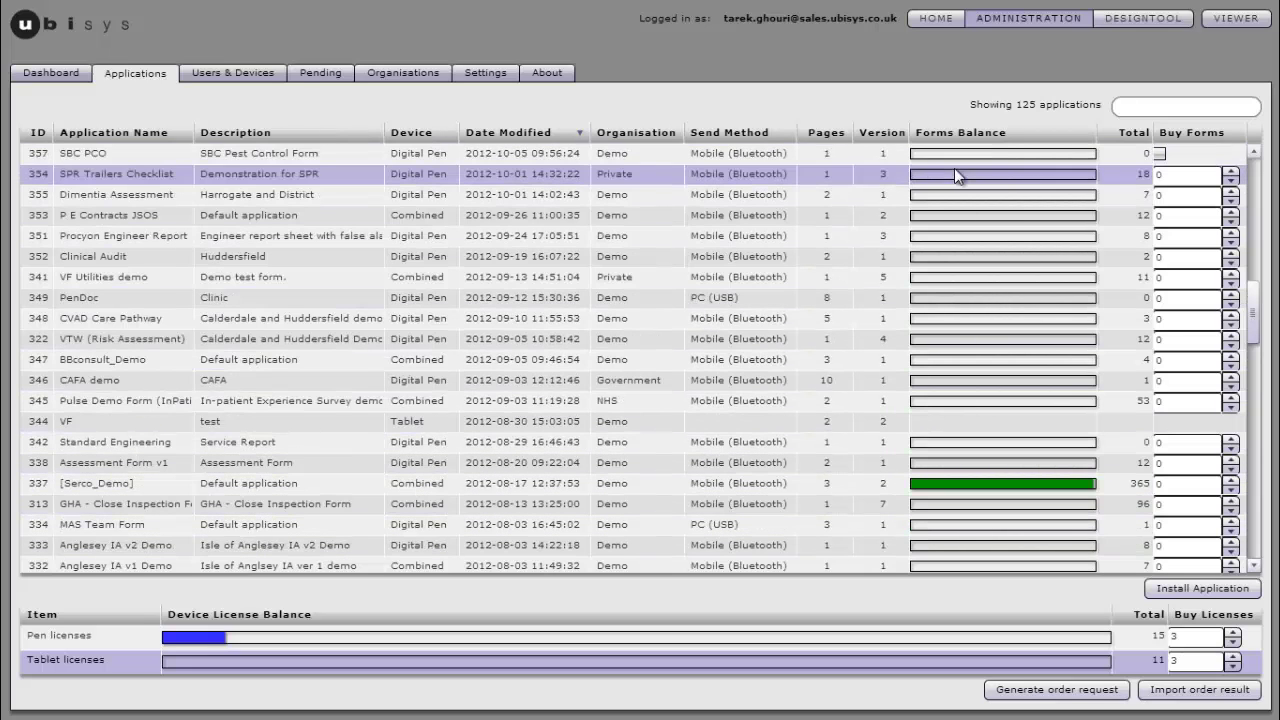
mouse_move(955, 190)
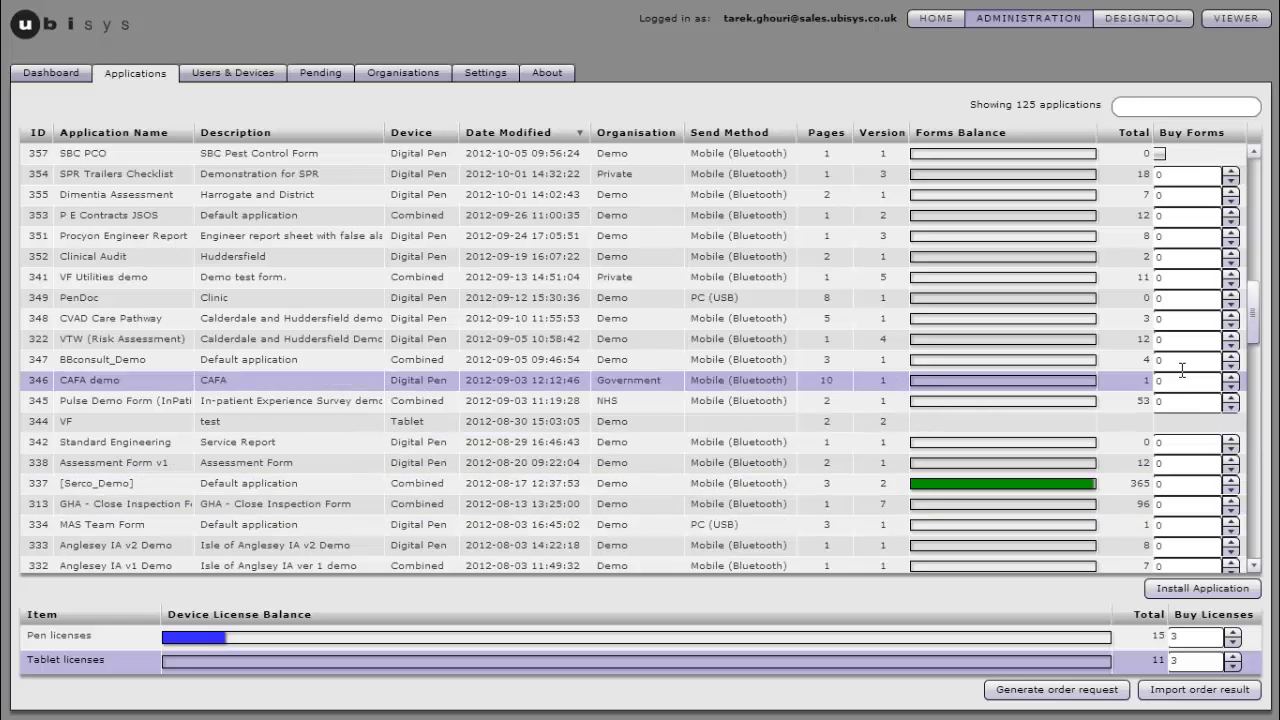
Move the page range 82.1428.0.0 -- 82.1428.23.255 from [Serco_Demo] to The Better Way and close the application details.
double_click(639, 485)
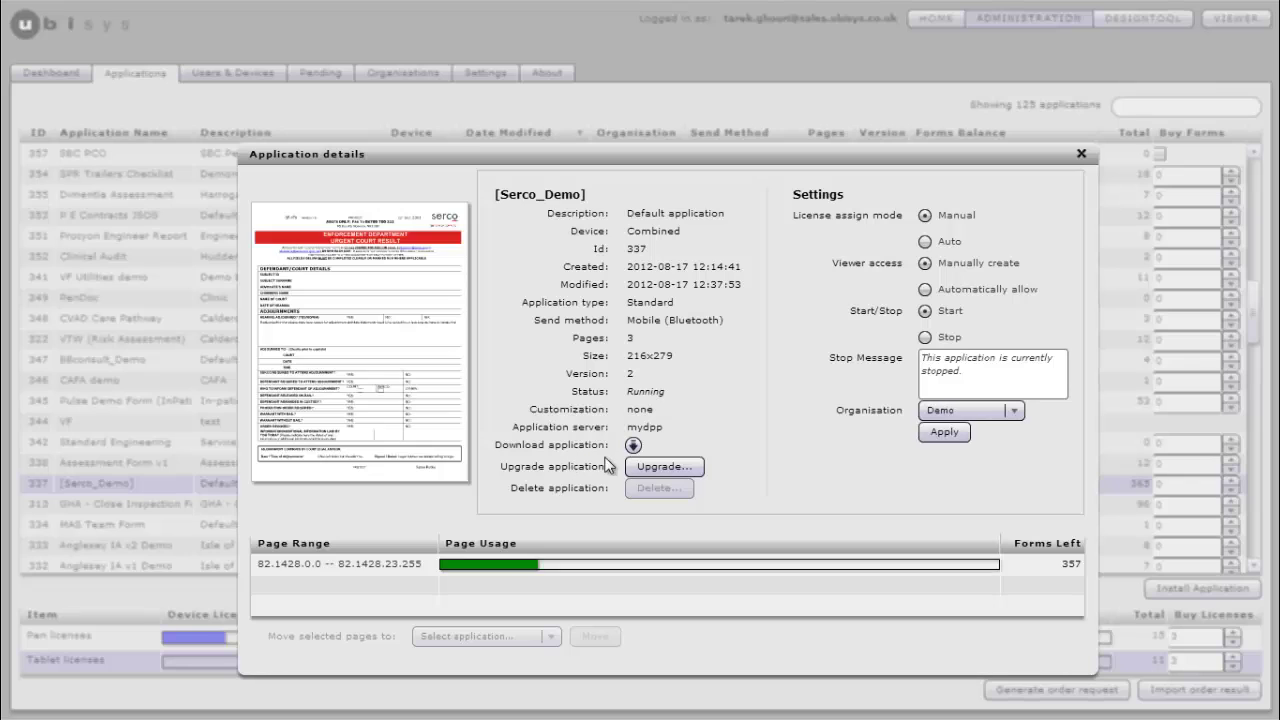
left_click(458, 564)
left_click(550, 638)
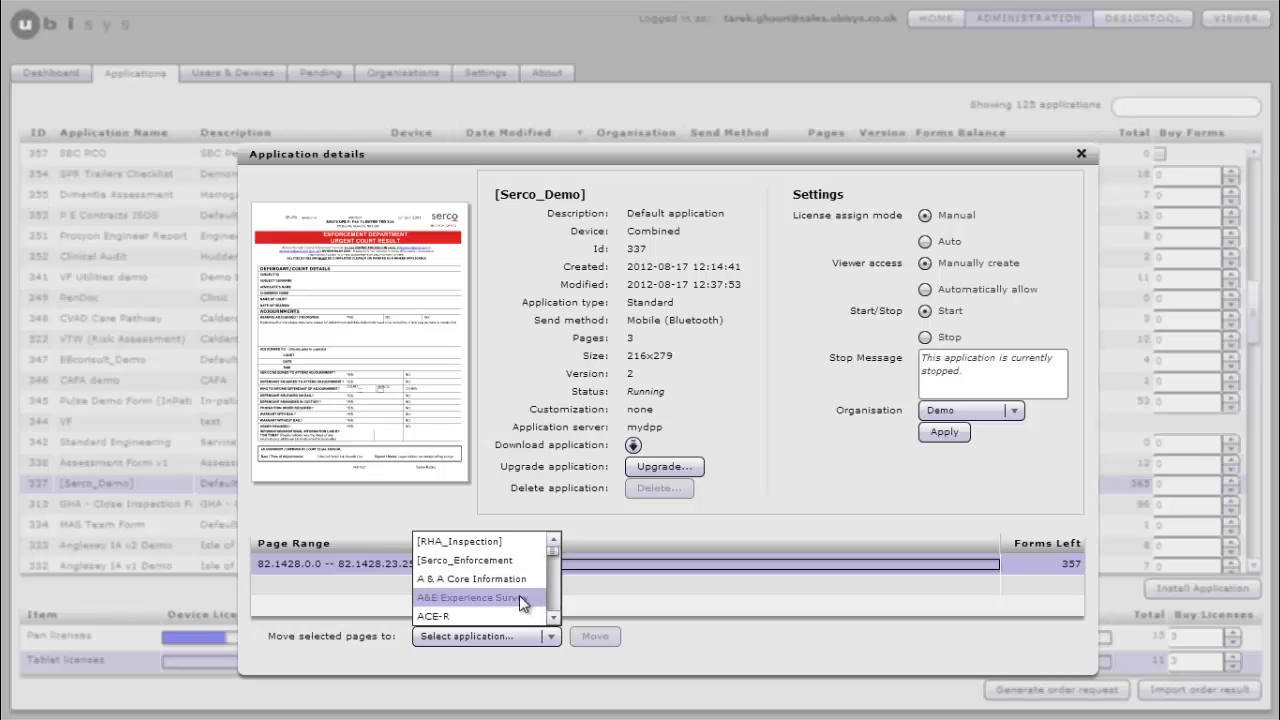
key("t")
key("h")
key("t")
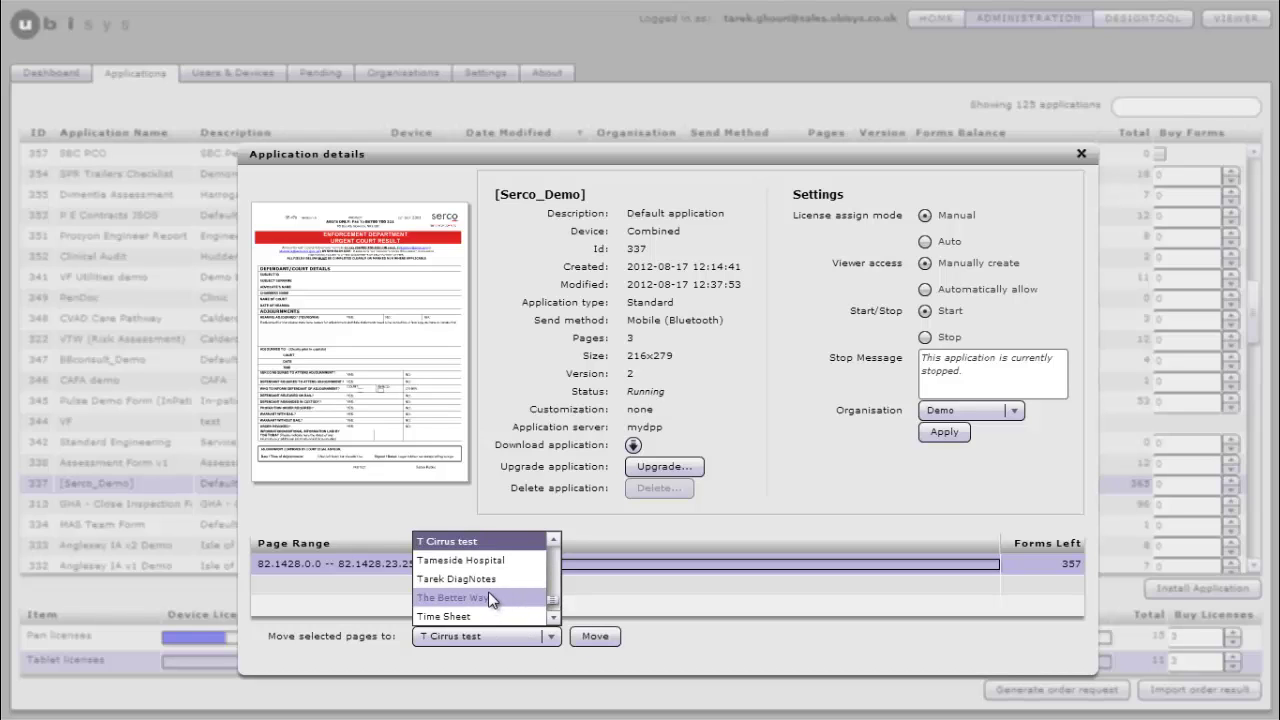
left_click(486, 597)
left_click(596, 636)
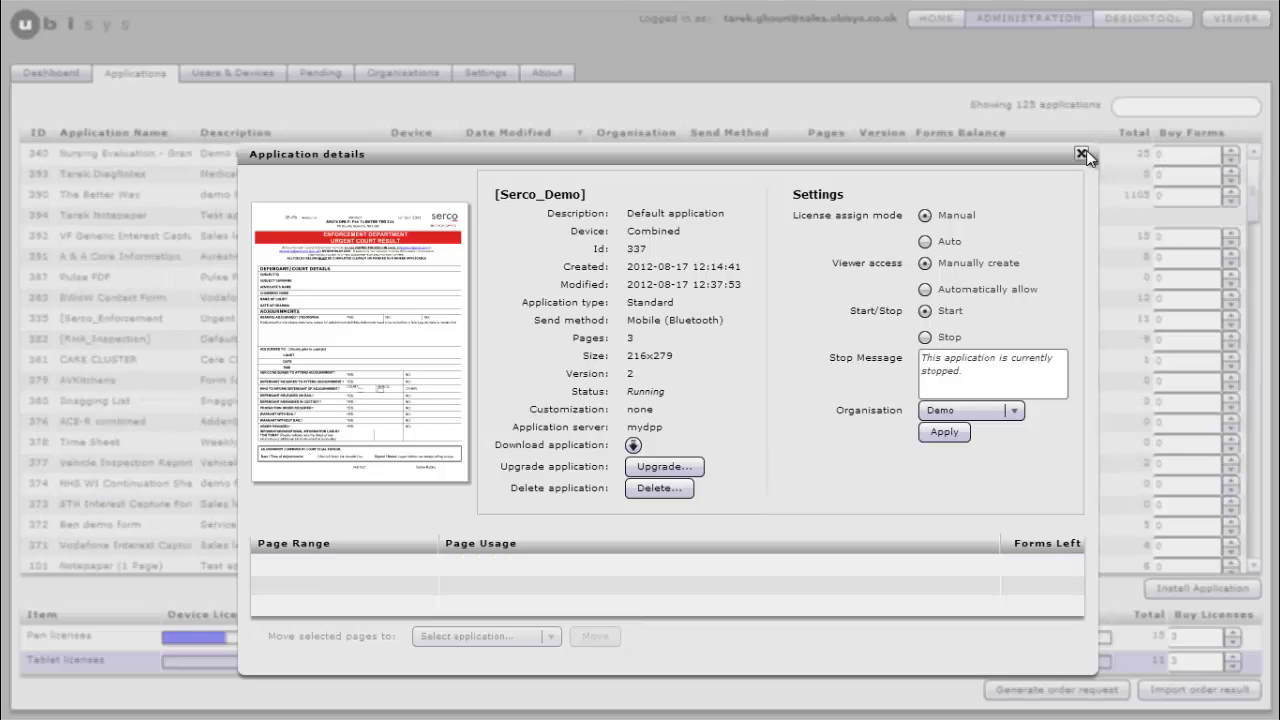
left_click(1082, 154)
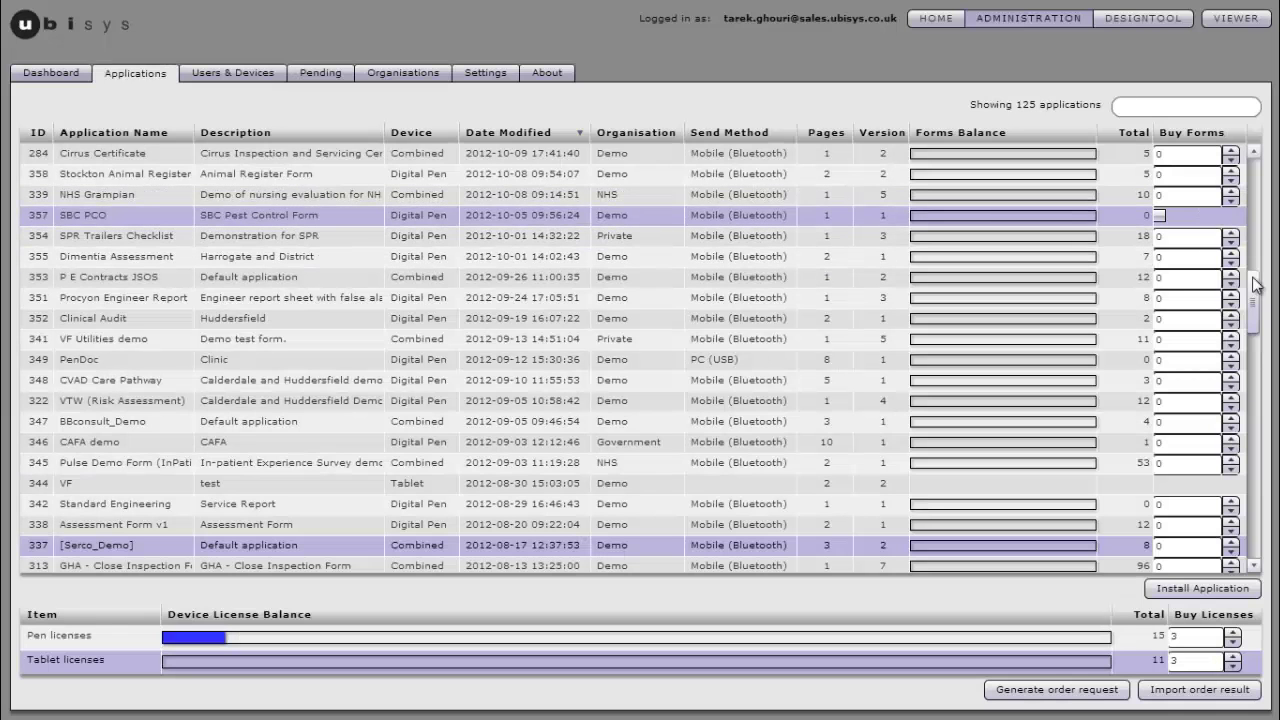
Check the transferred page range and forms left in the application details of The Better Way, and close them.
left_click_drag(1256, 285, 1257, 170)
left_click(598, 196)
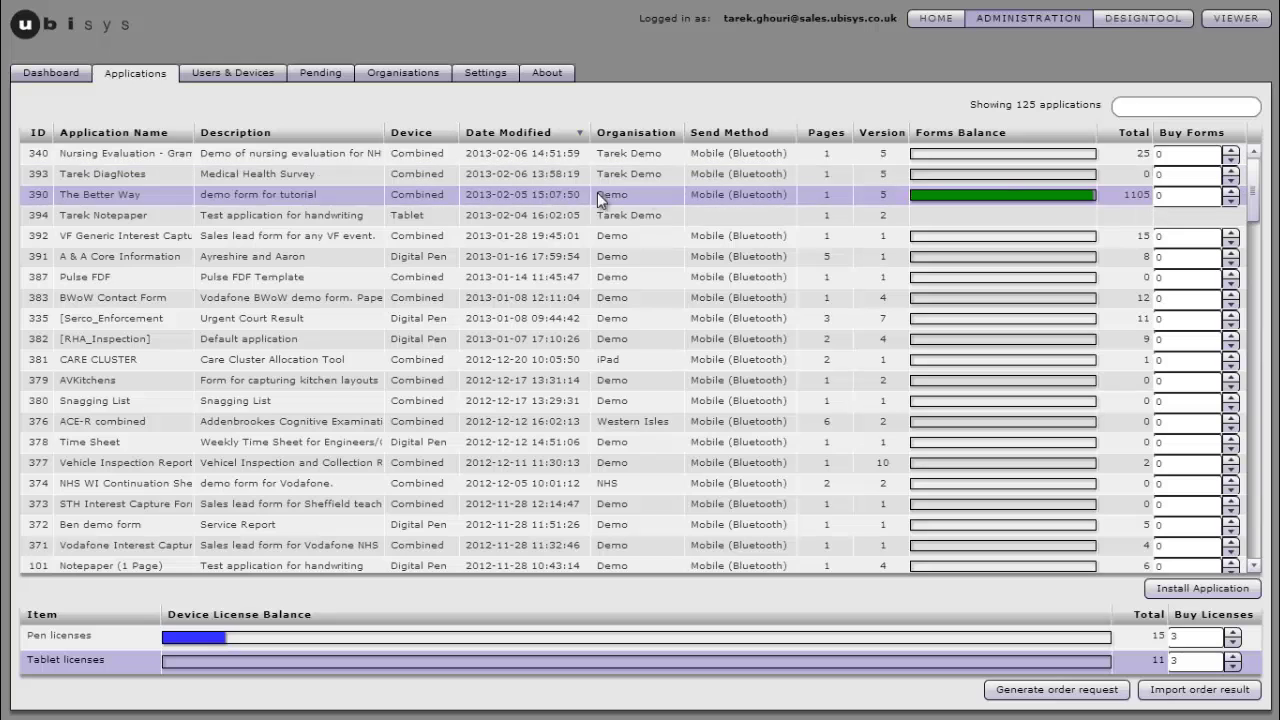
double_click(510, 193)
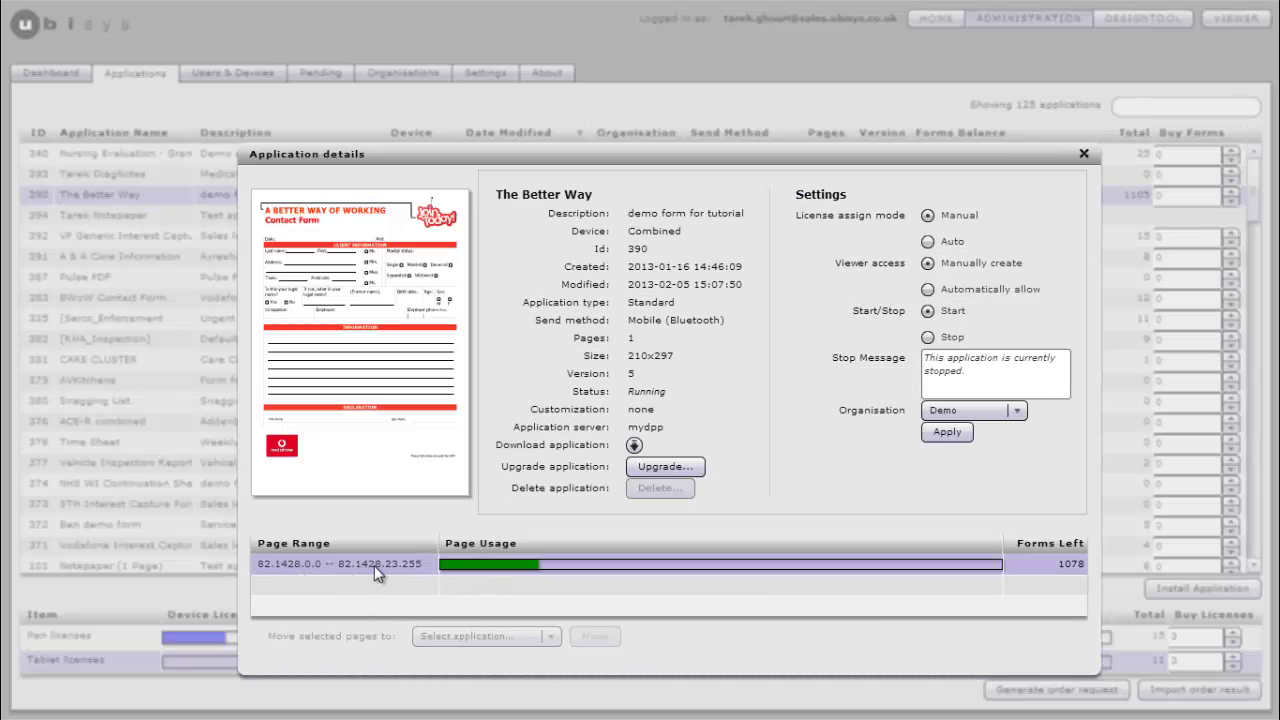
left_click(1084, 154)
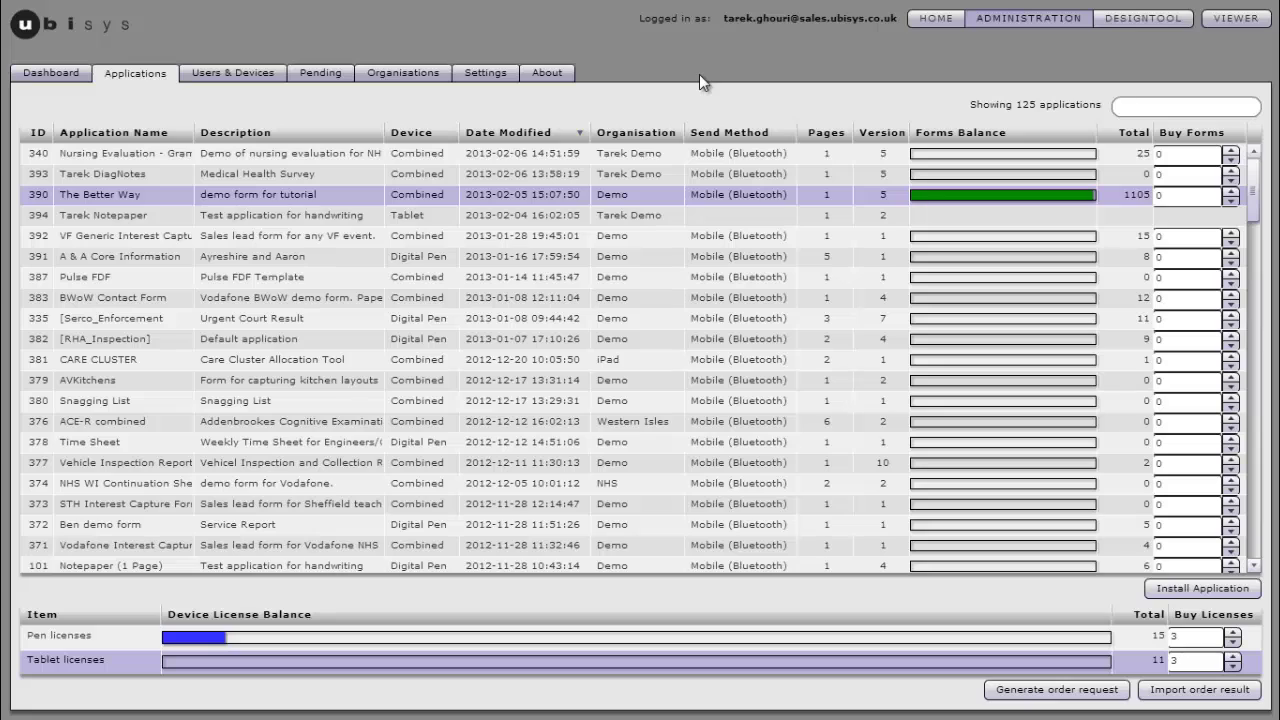
View the roles and organisation memberships of the seventh user in the users list, checking the role overview on the dashboard in between.
left_click(236, 80)
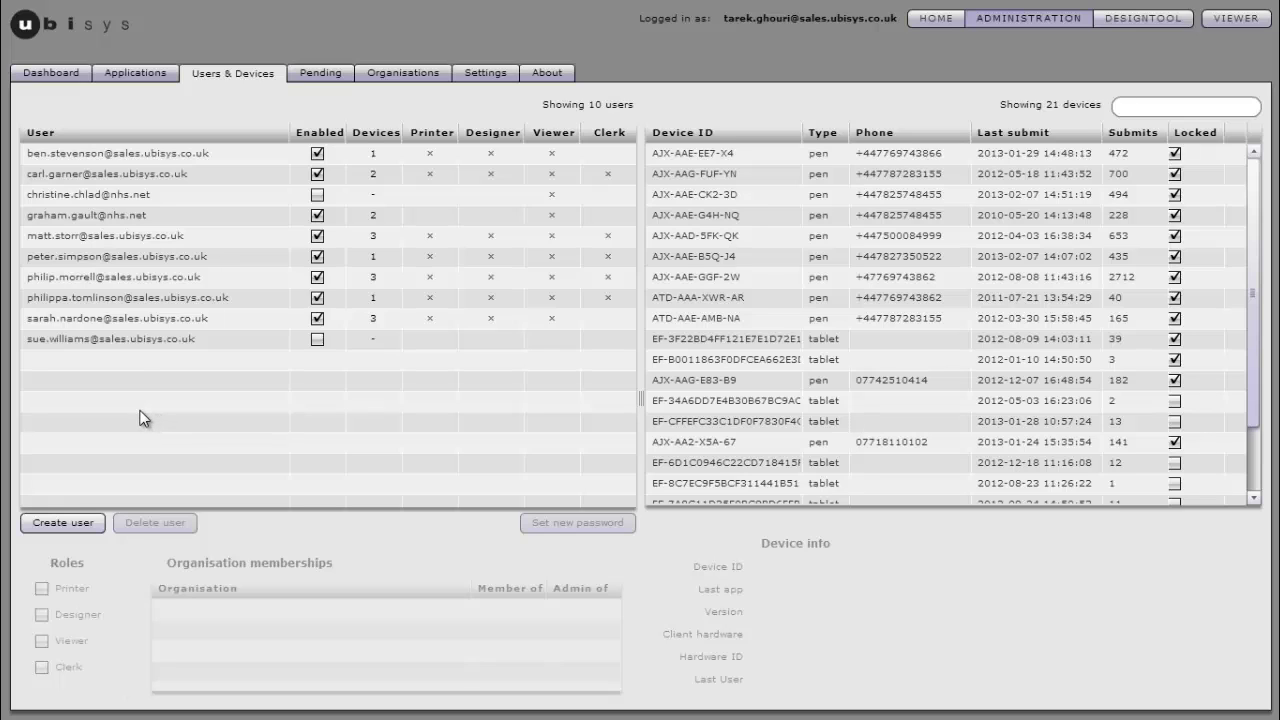
left_click(116, 281)
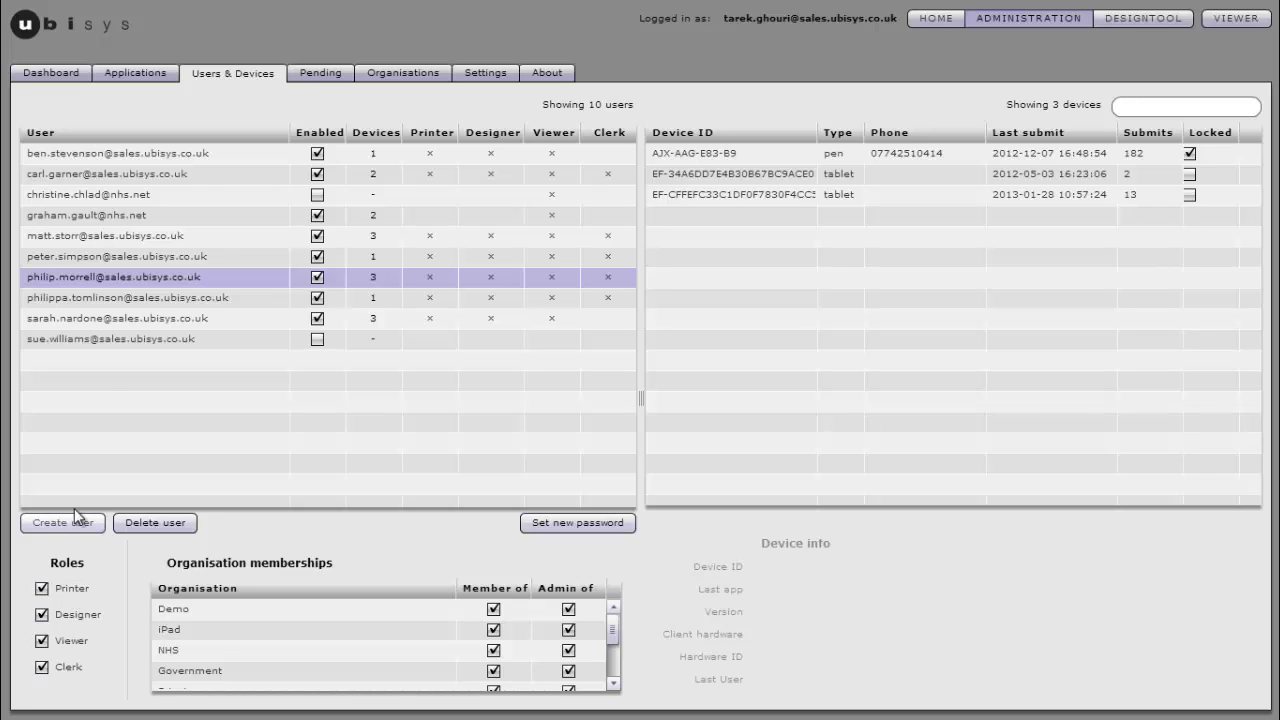
left_click(50, 73)
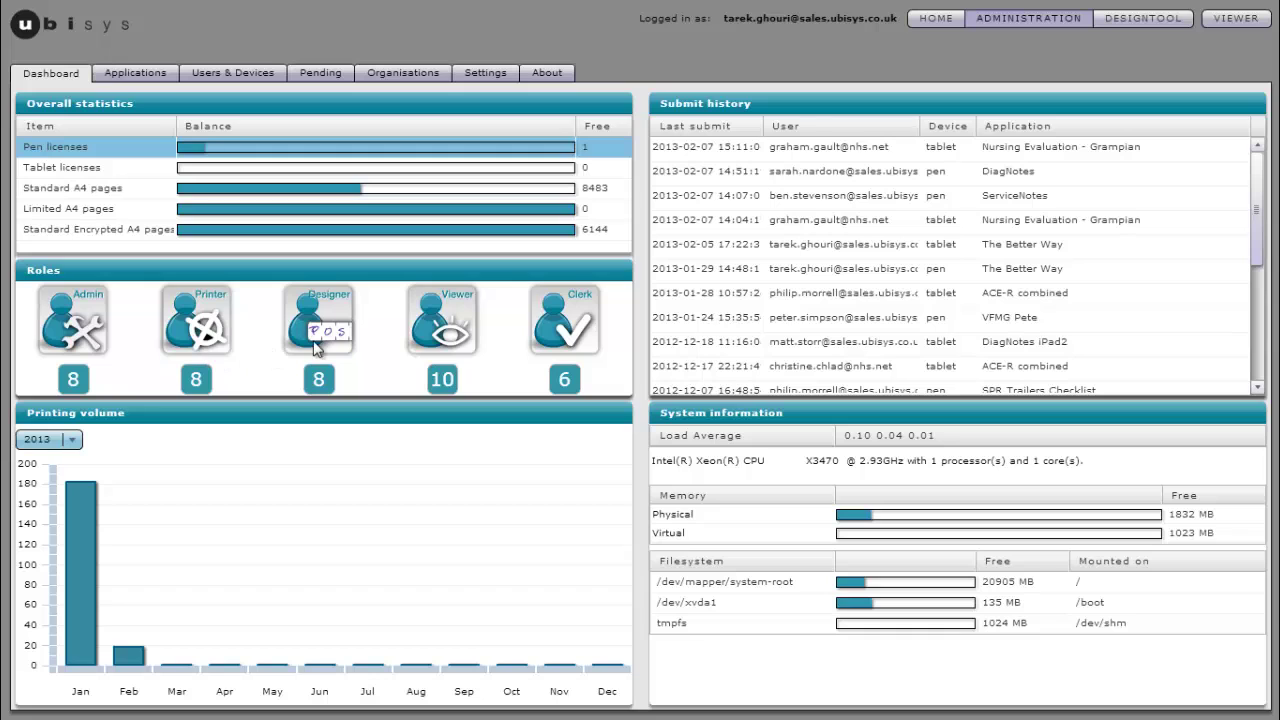
left_click(237, 74)
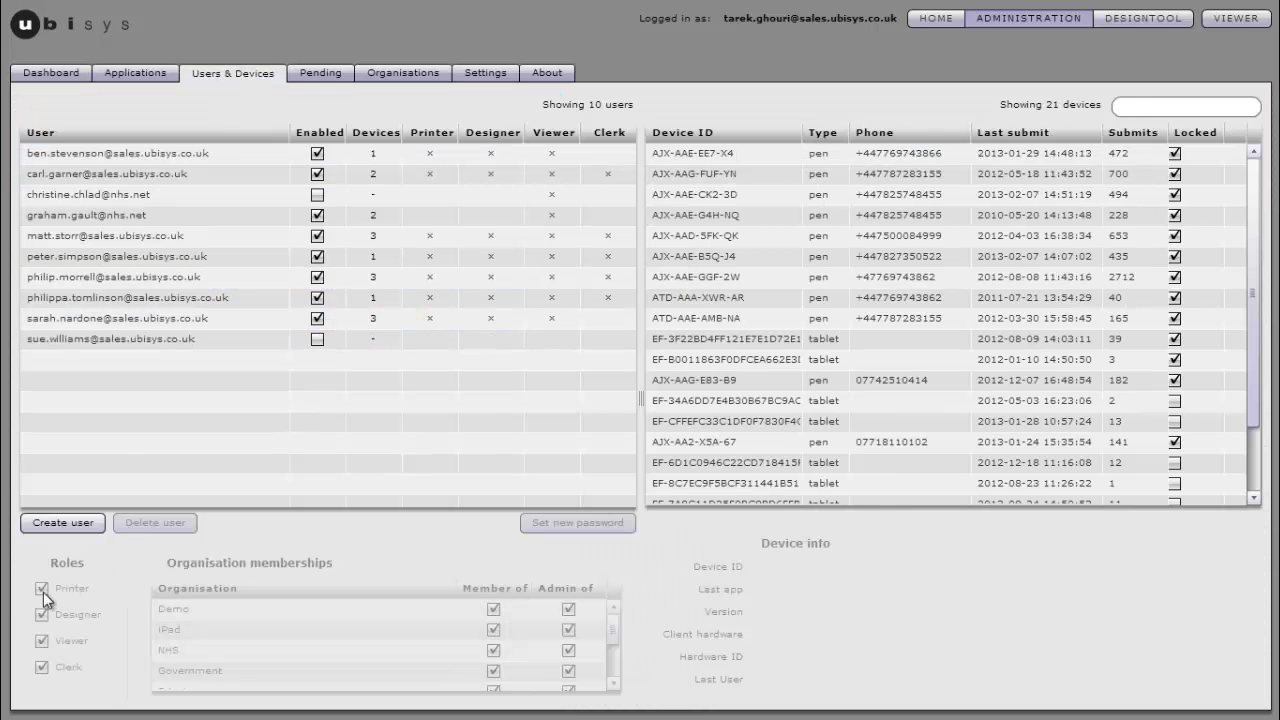
left_click(112, 277)
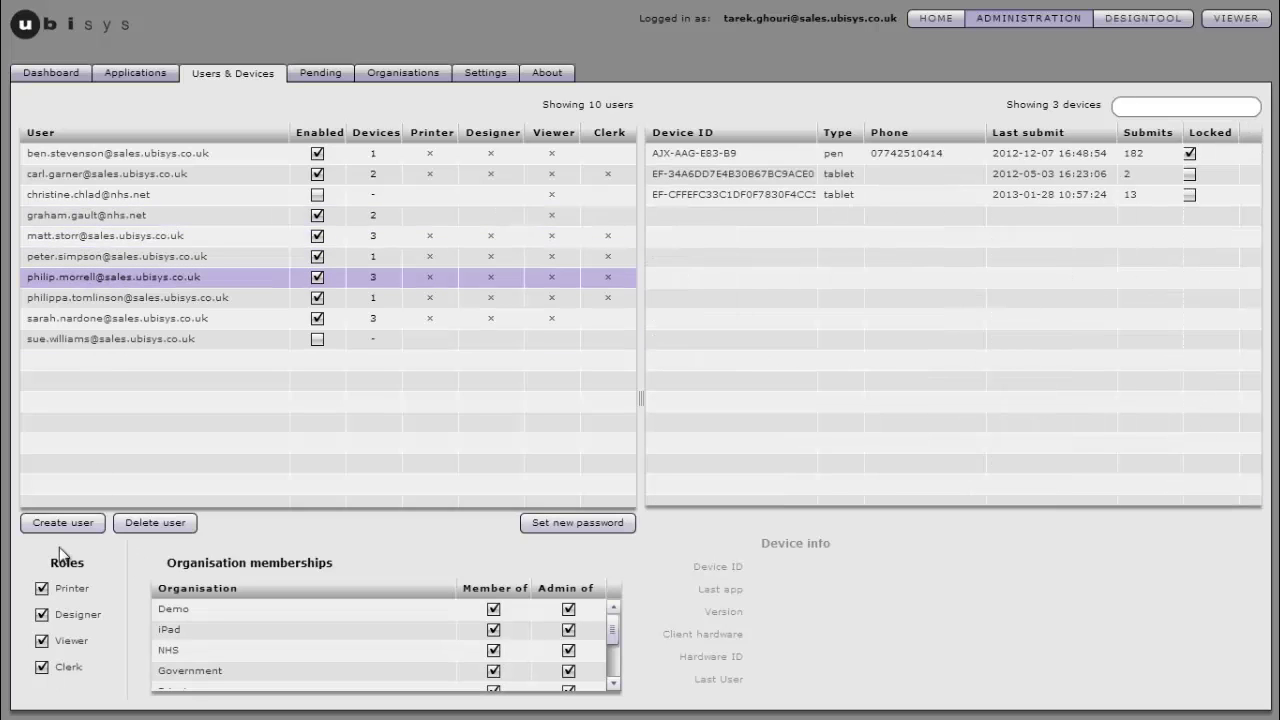
Try removing the Designer role from the selected user and grant it again.
left_click(42, 615)
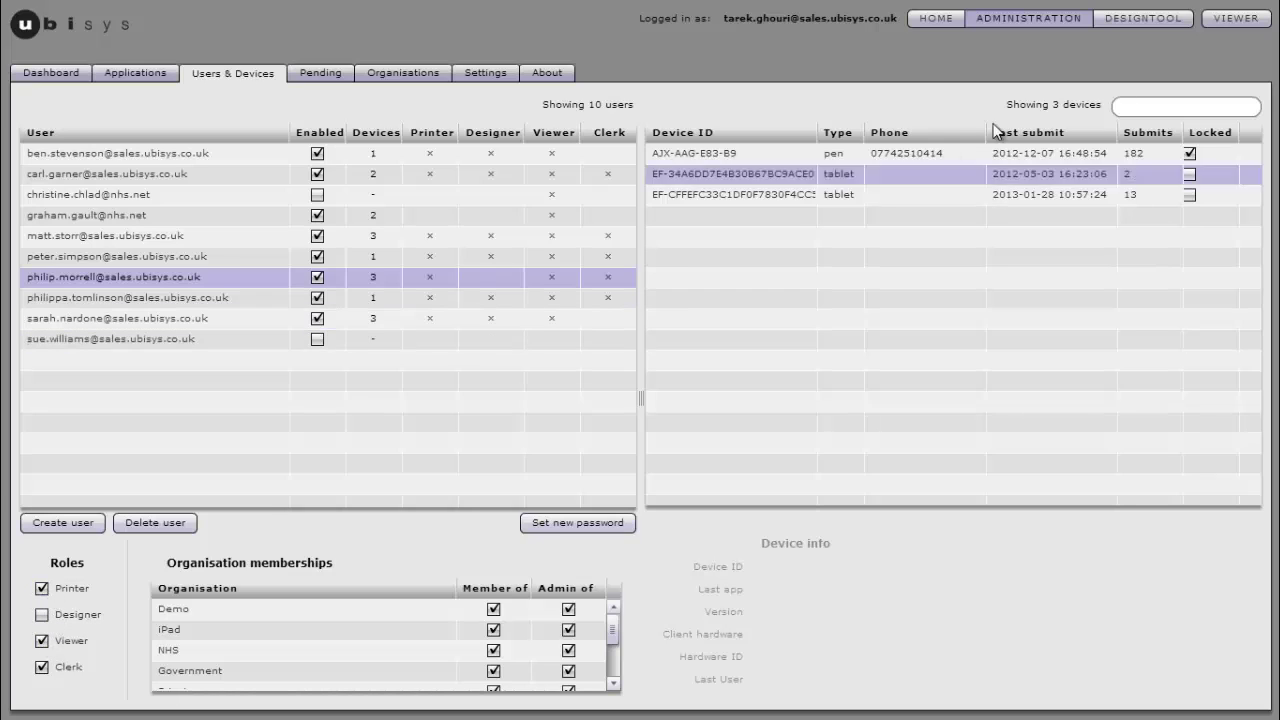
key("F11")
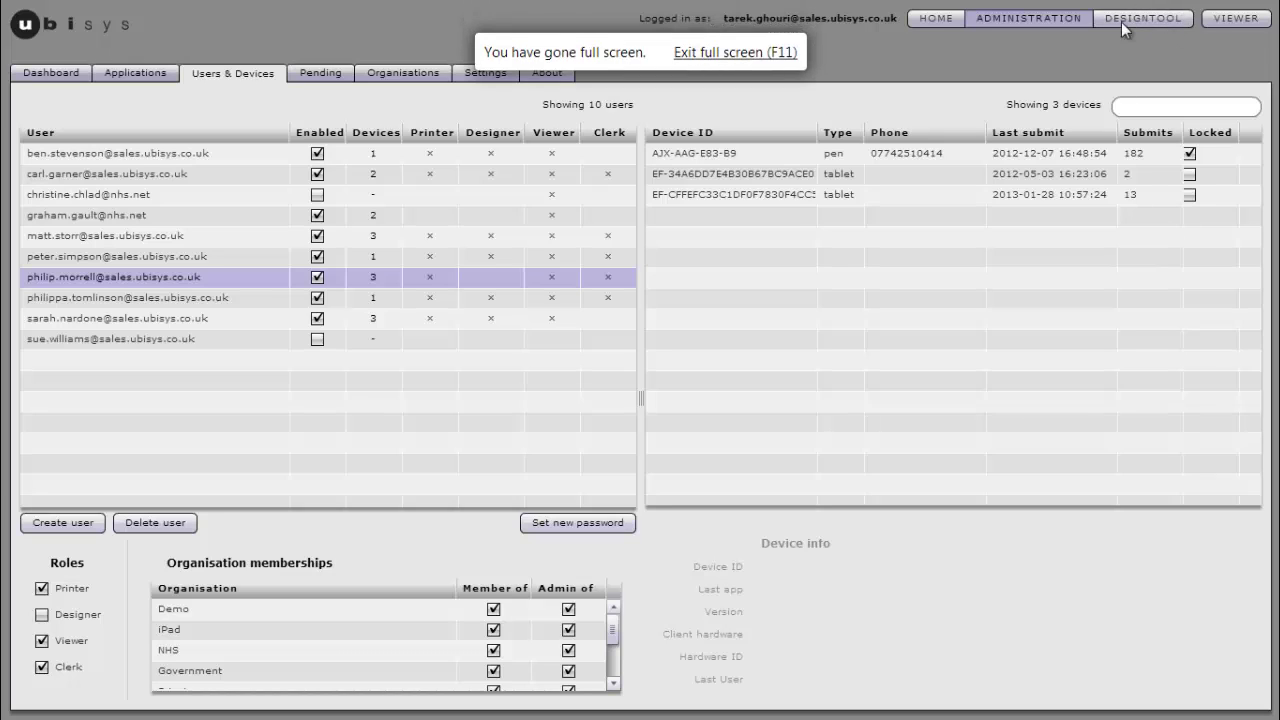
left_click(42, 616)
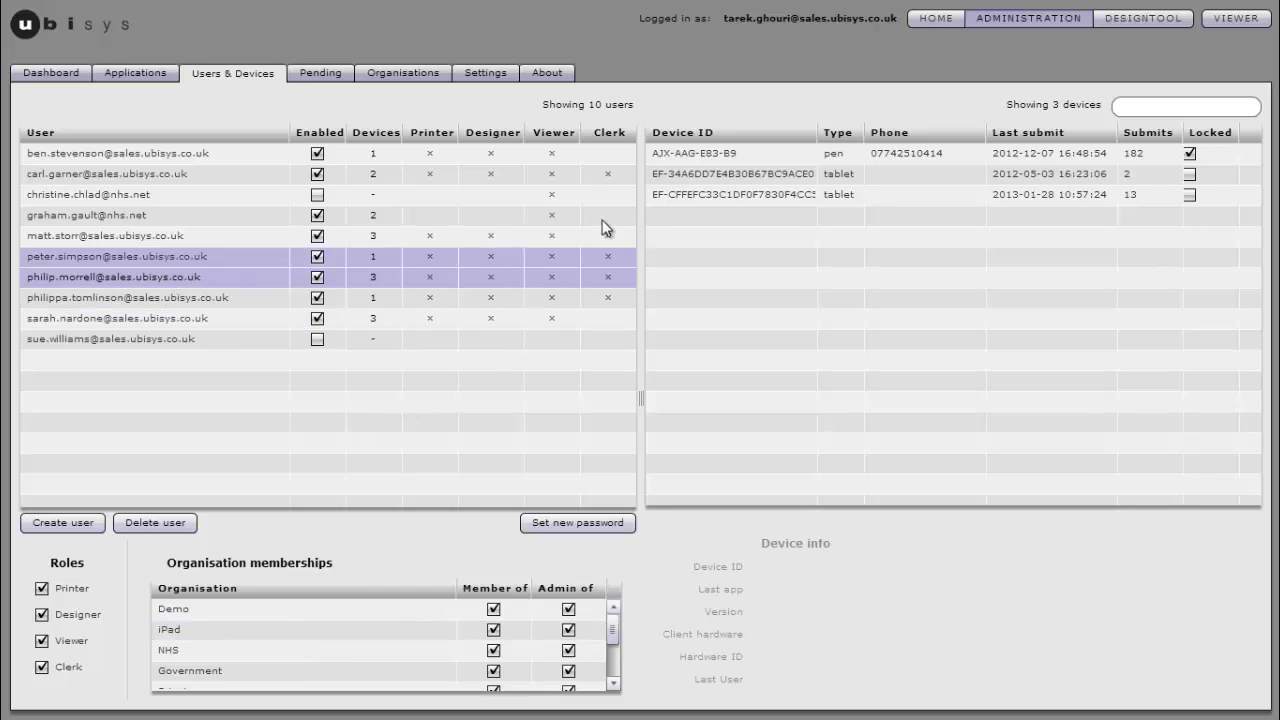
Examine the last app, client hardware and hardware ID of the user's pen device, and deselect the device to list all users again.
left_click(741, 151)
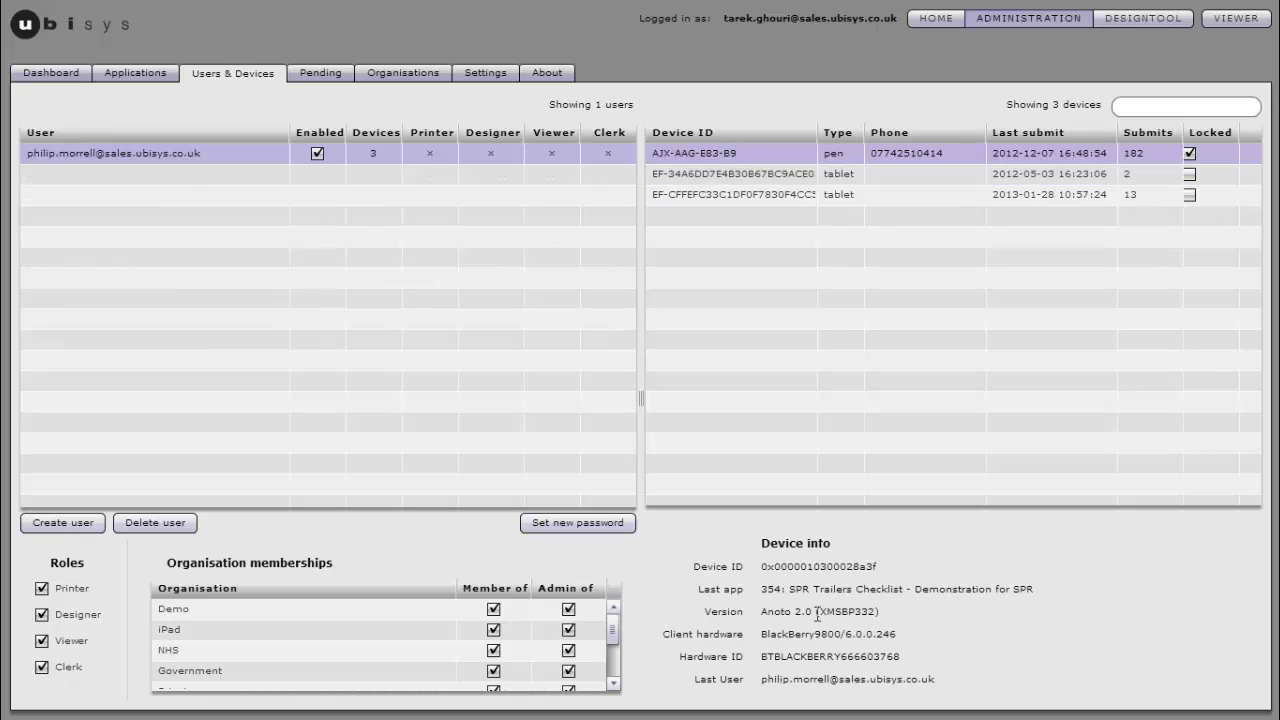
left_click_drag(763, 634, 923, 638)
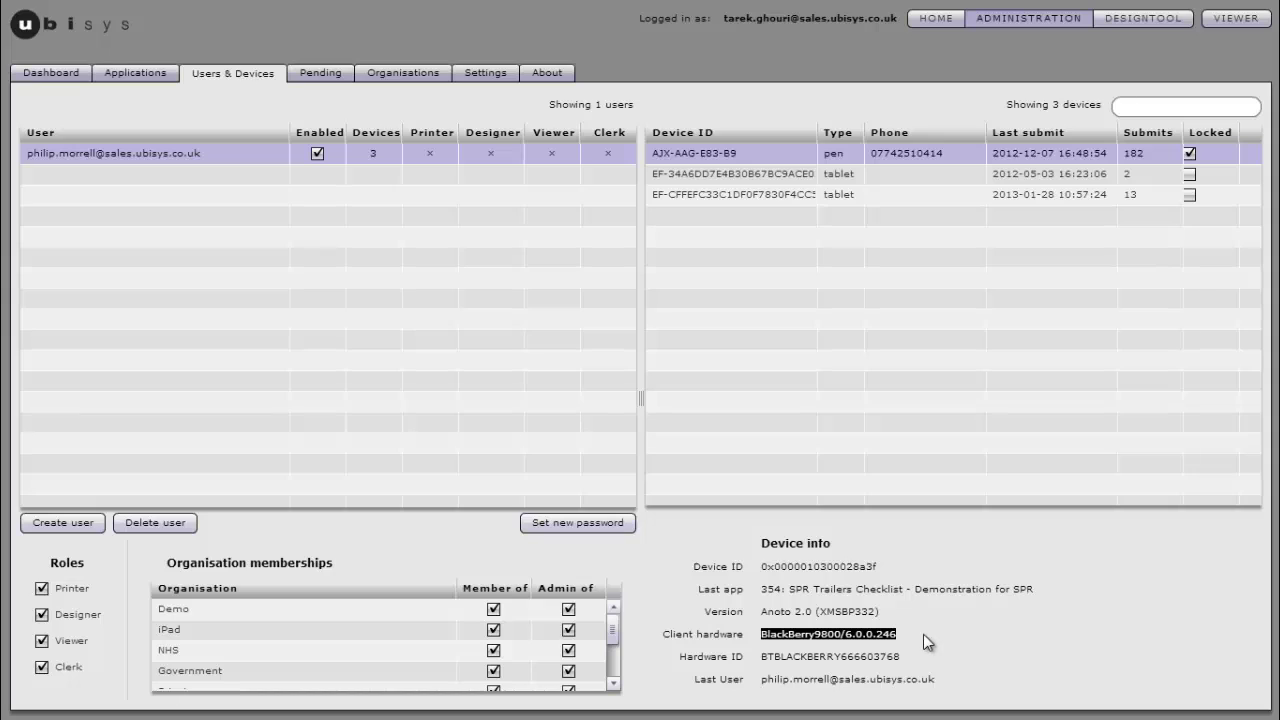
left_click(908, 654)
left_click_drag(762, 656, 894, 655)
left_click(904, 657)
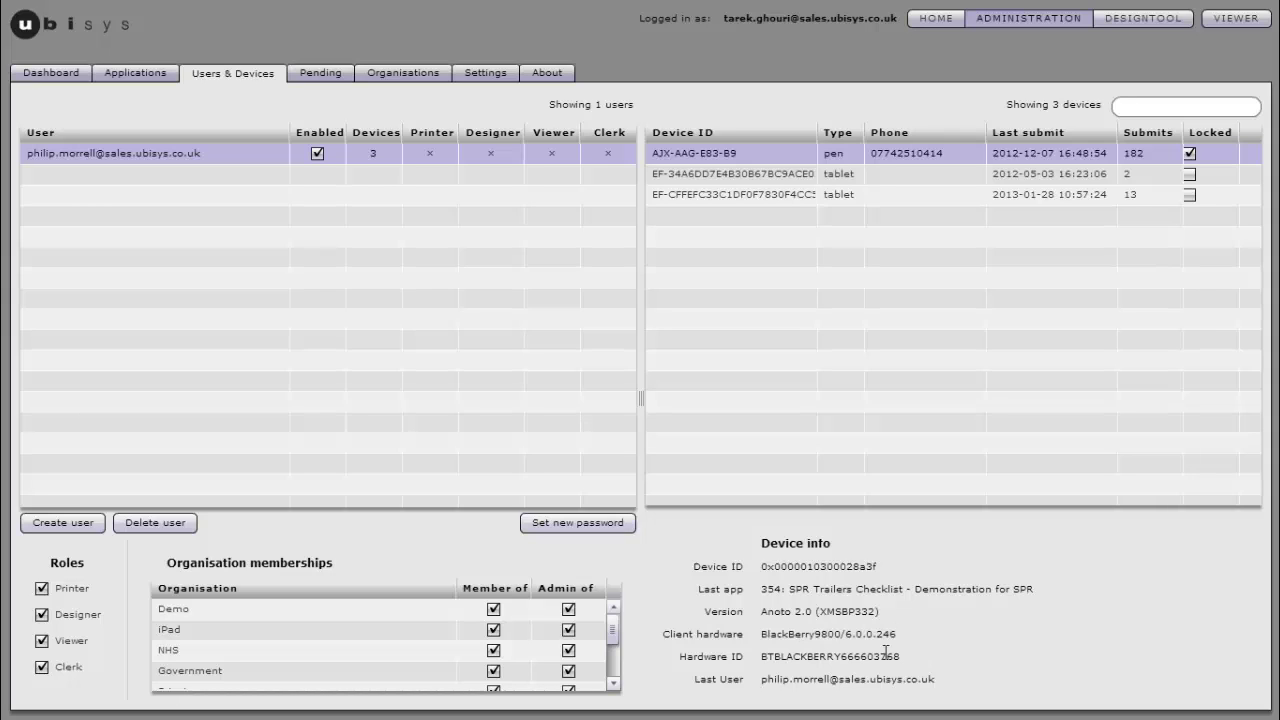
left_click_drag(797, 588, 909, 590)
left_click(1035, 589)
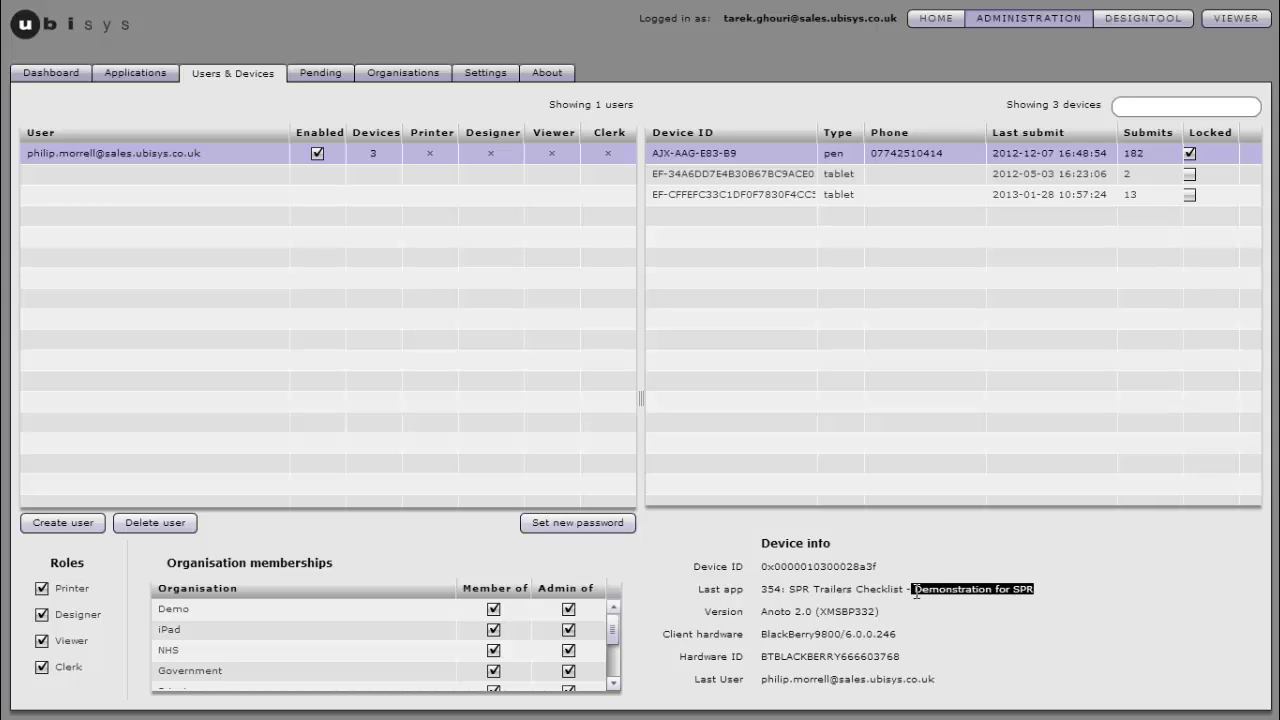
left_click(936, 591)
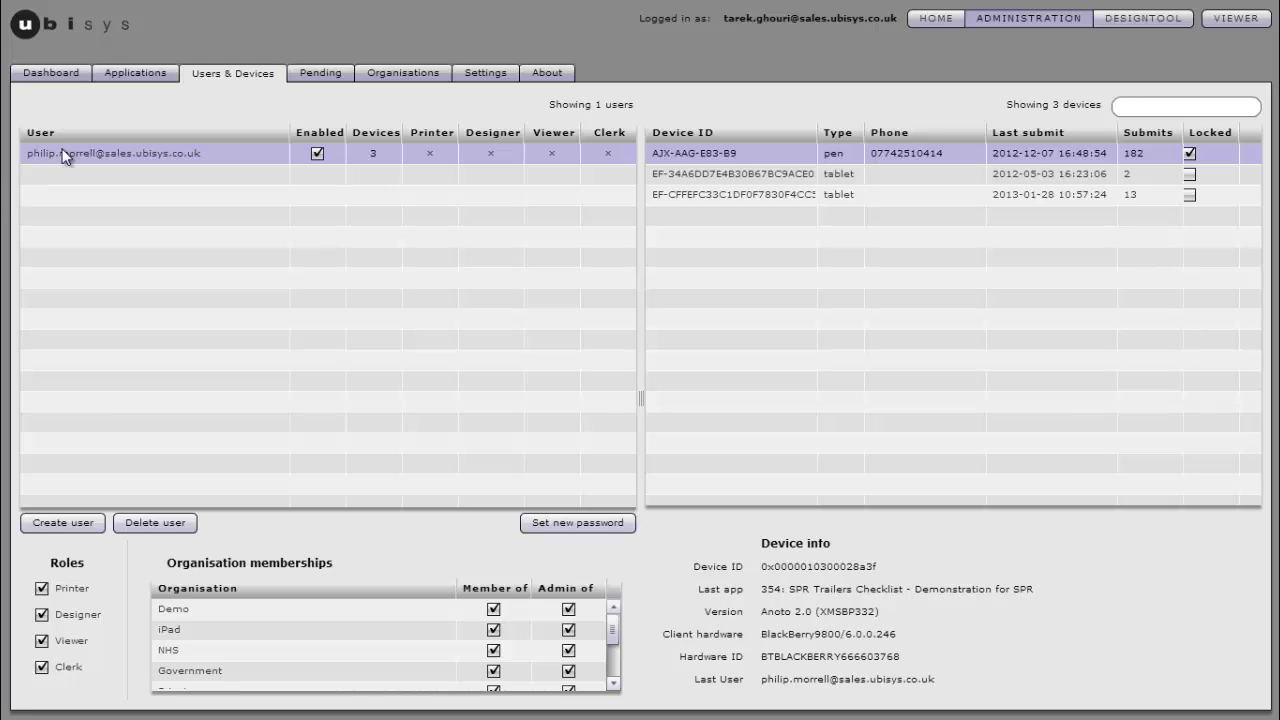
left_click(697, 148)
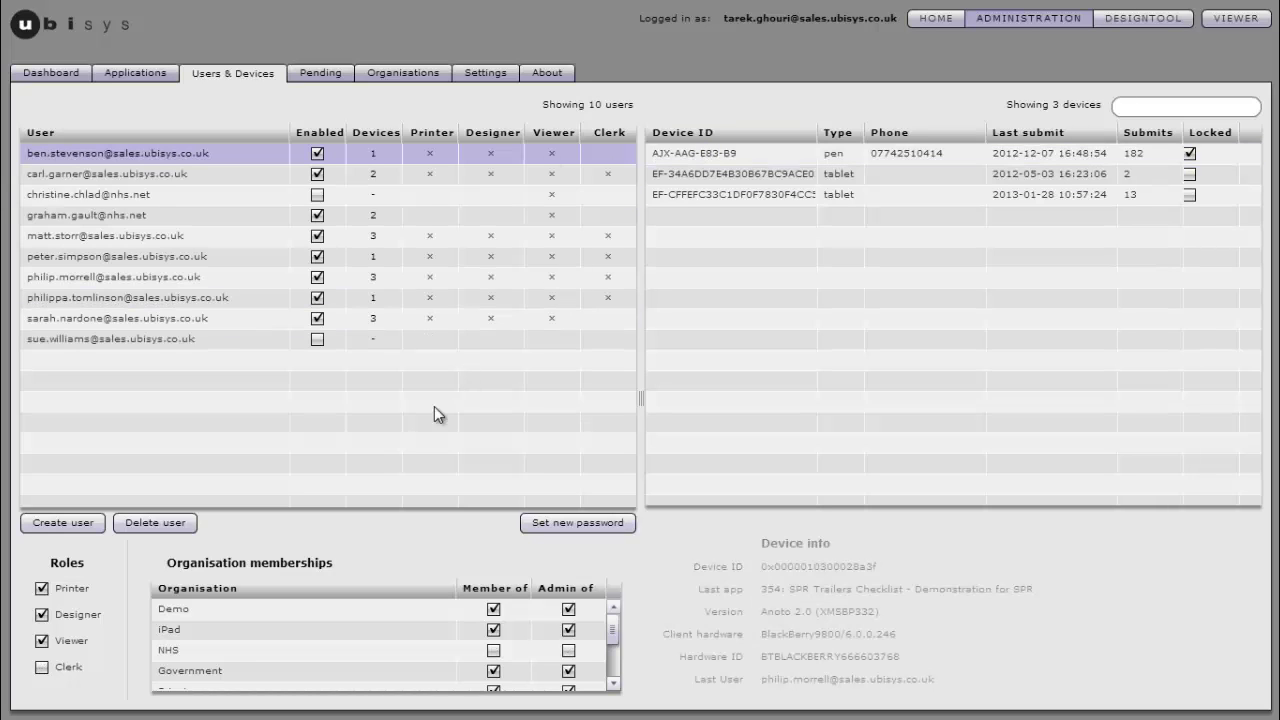